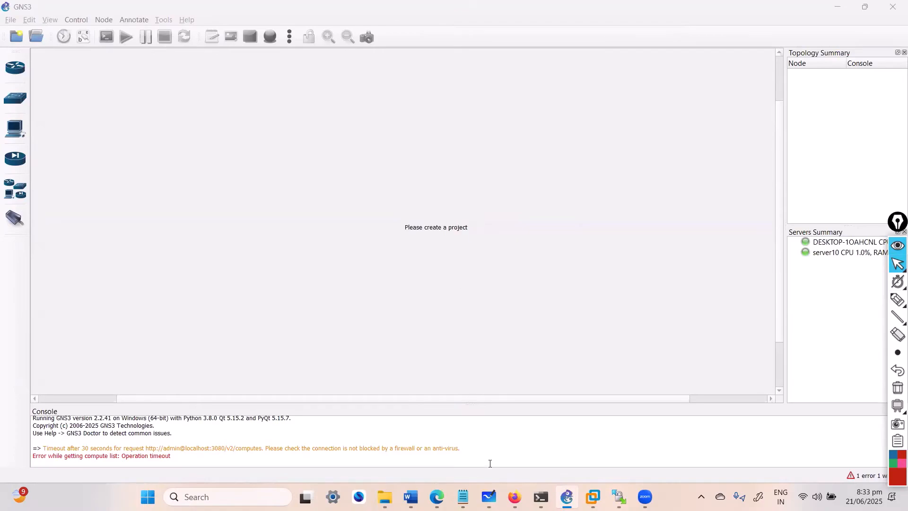
Step: Review the Palo Alto lab topology in Microsoft Whiteboard, then return to GNS3 and view the IOS router templates in its preferences
click(488, 497)
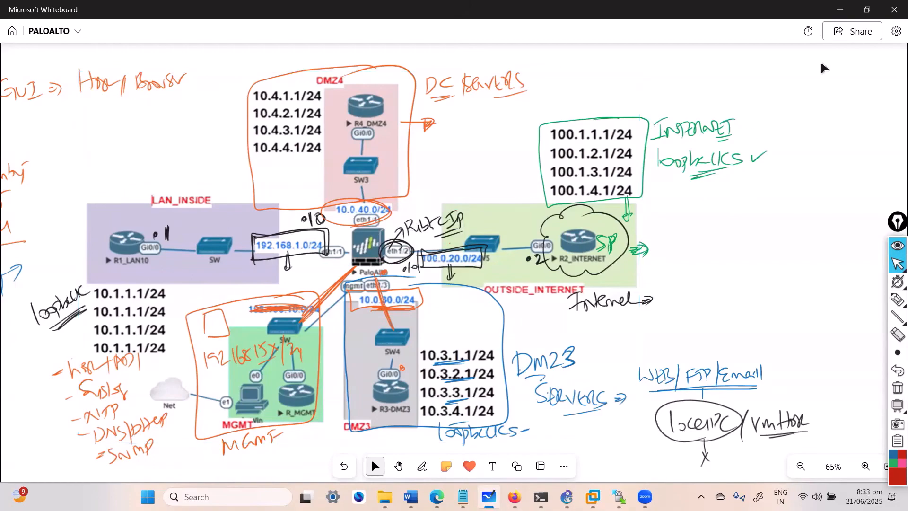
click(832, 13)
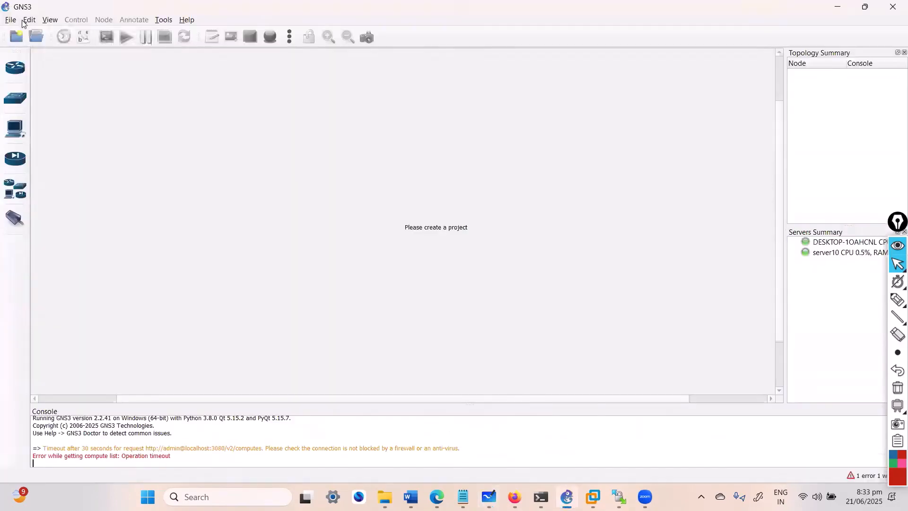
click(27, 20)
click(64, 74)
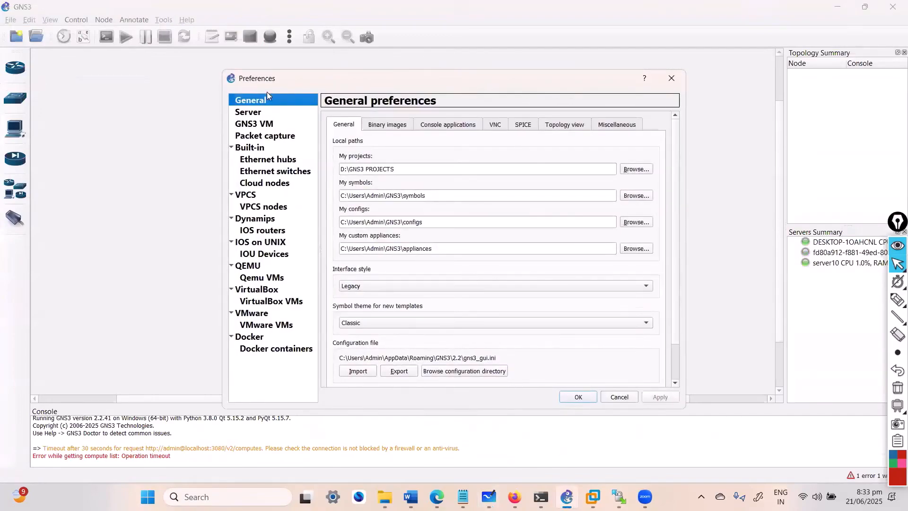
click(268, 232)
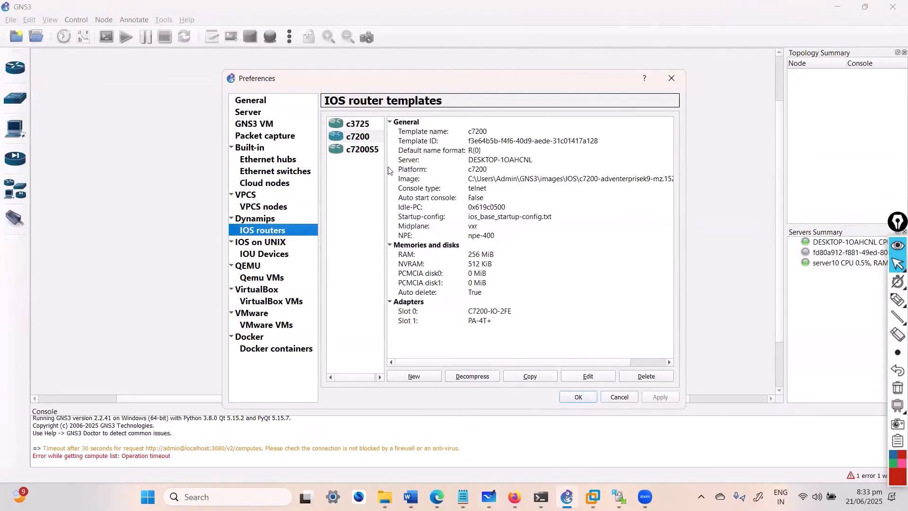
click(422, 375)
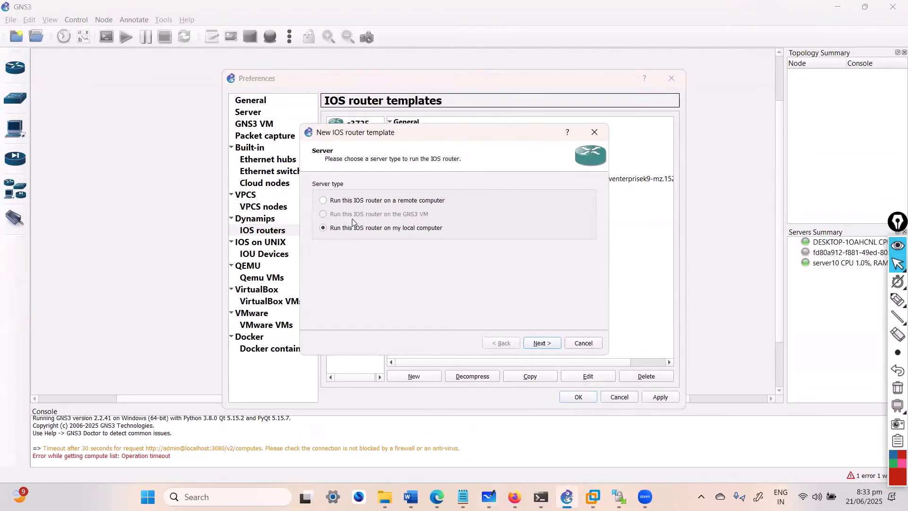
click(541, 343)
click(374, 185)
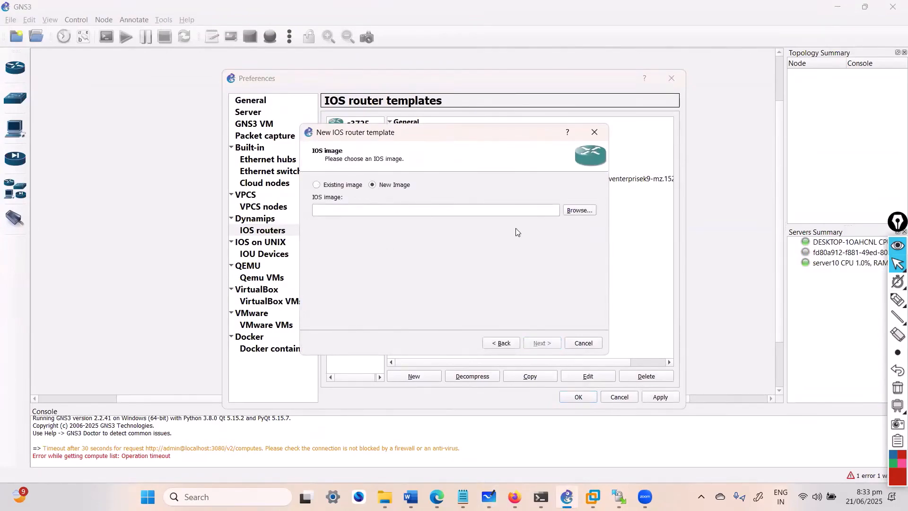
click(571, 212)
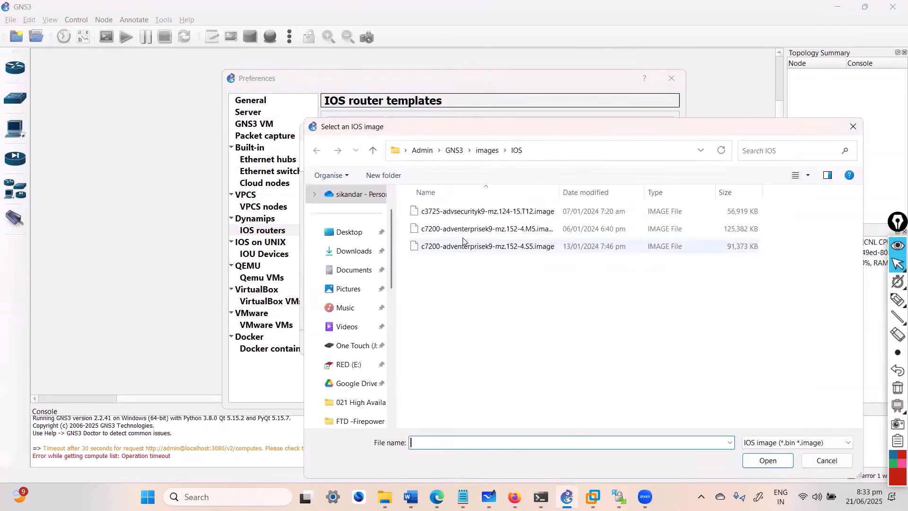
click(816, 458)
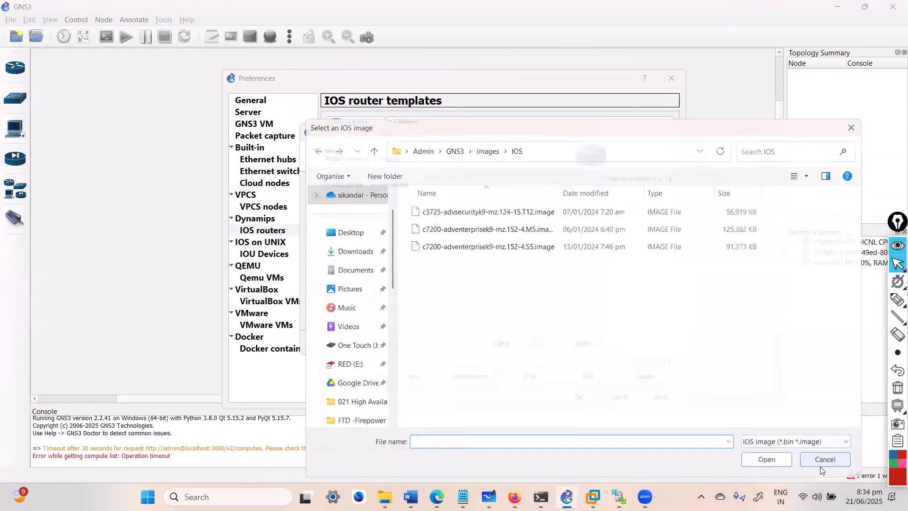
click(583, 343)
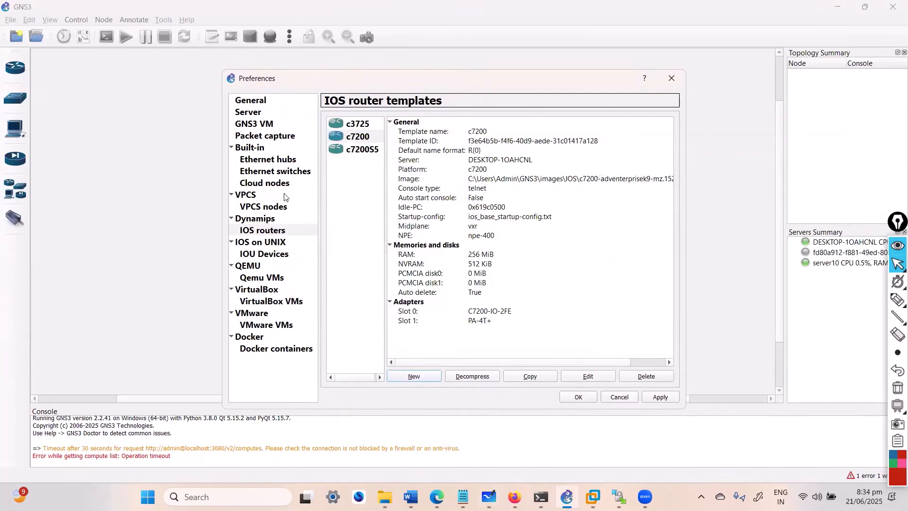
click(623, 396)
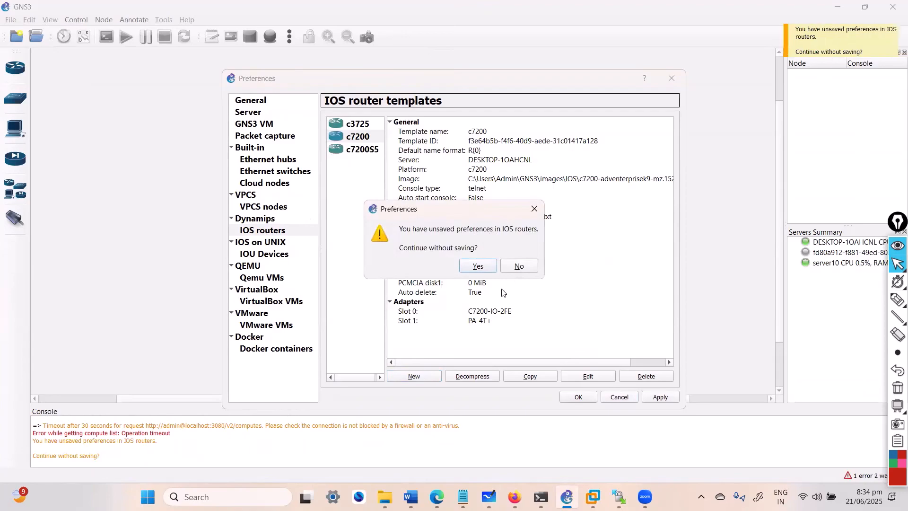
click(492, 266)
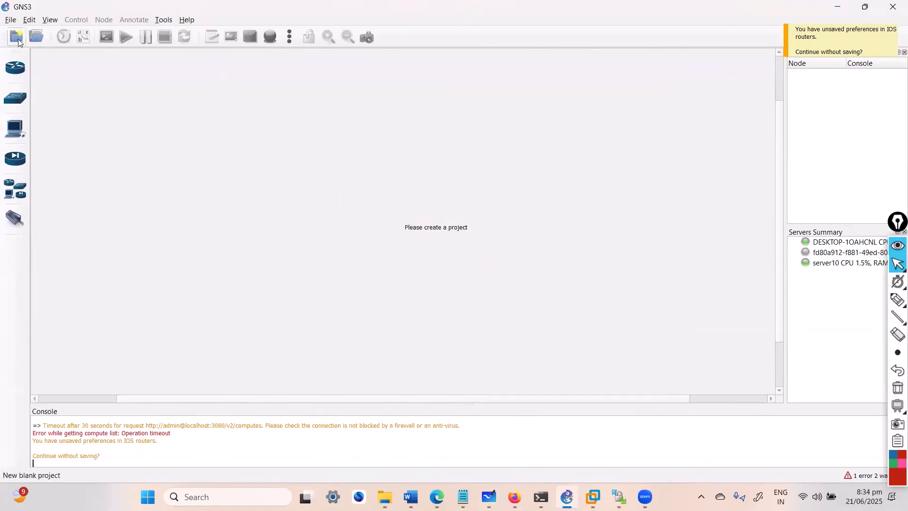
Step: Start a new blank project and name it "paloalto firewall lab 1"
click(14, 23)
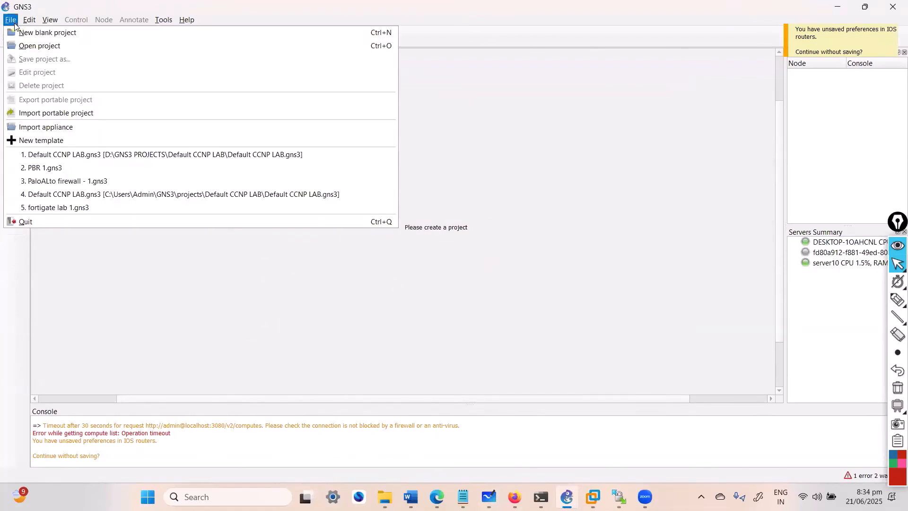
click(42, 33)
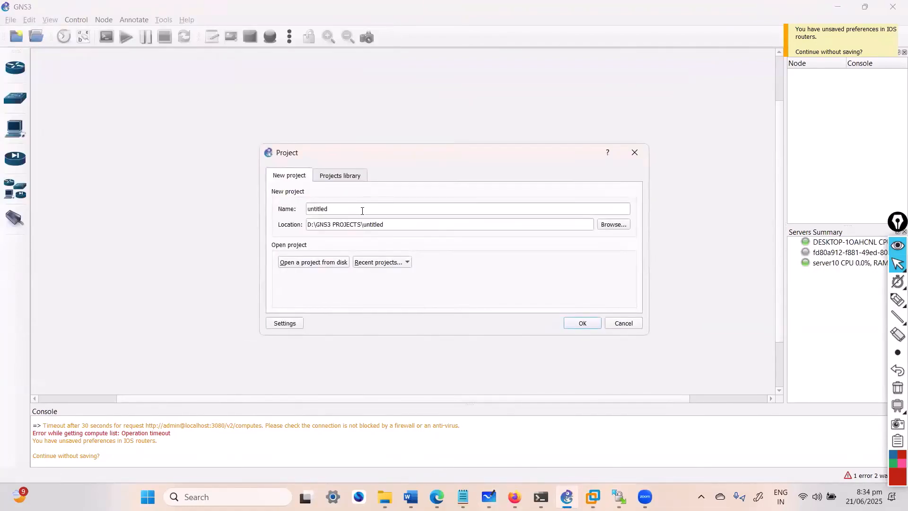
double_click(404, 211)
text(paloalto firewall lab 1)
key(ctrl+a)
Step: Set the project's location to the SECURITY folder inside D:\GNS3 PROJECTS and create the project
click(613, 225)
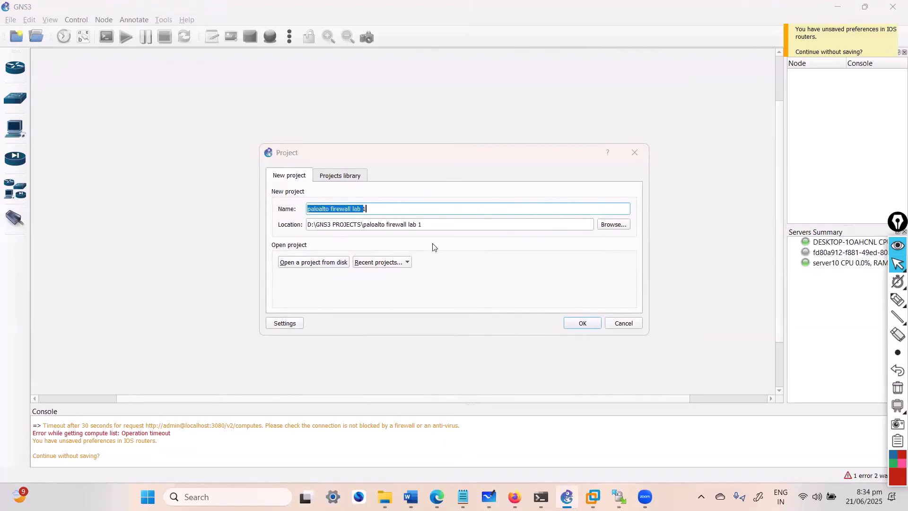
scroll(487, 331, down, 3)
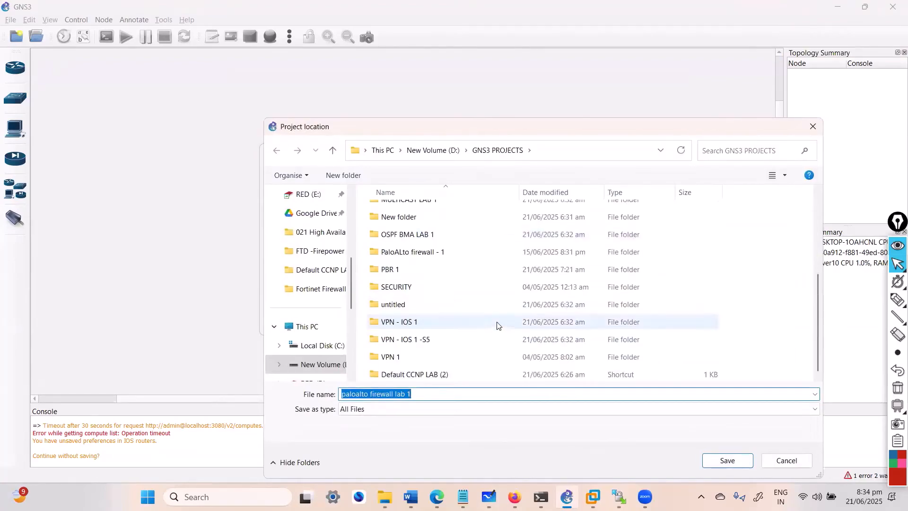
scroll(465, 298, up, 3)
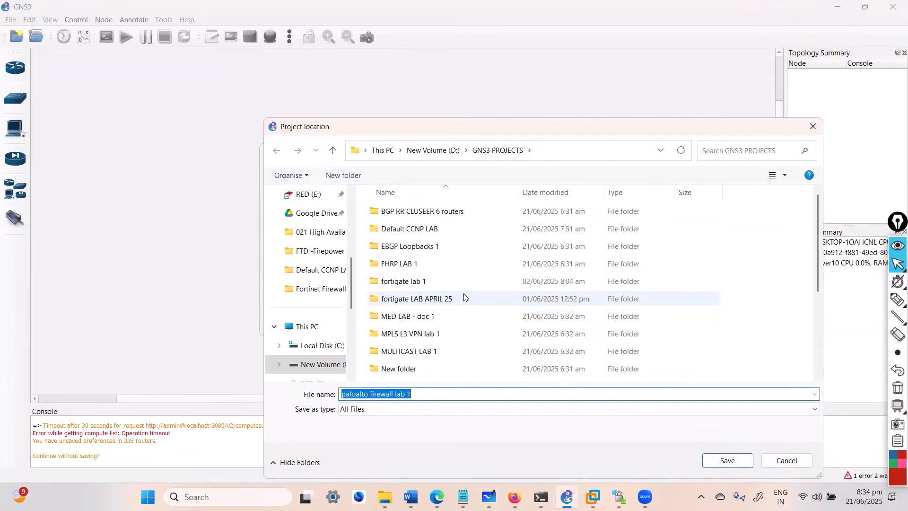
scroll(470, 298, down, 3)
double_click(415, 289)
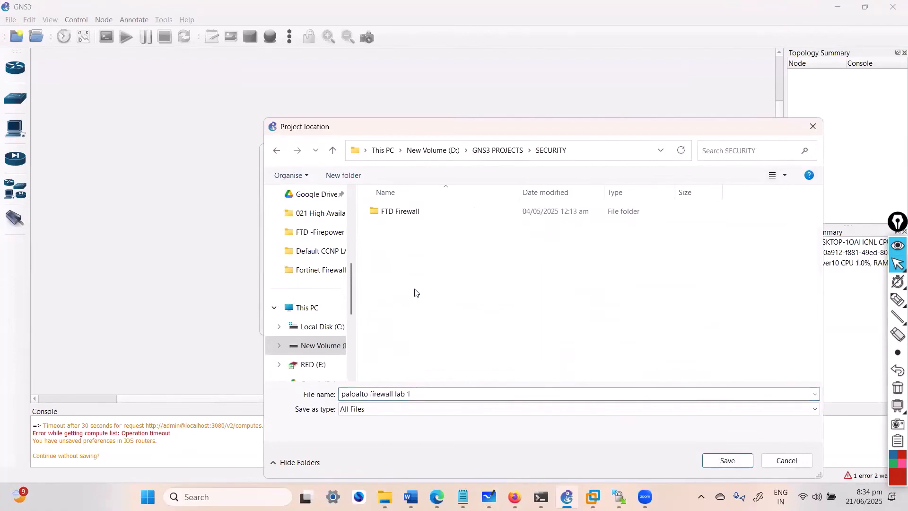
click(277, 152)
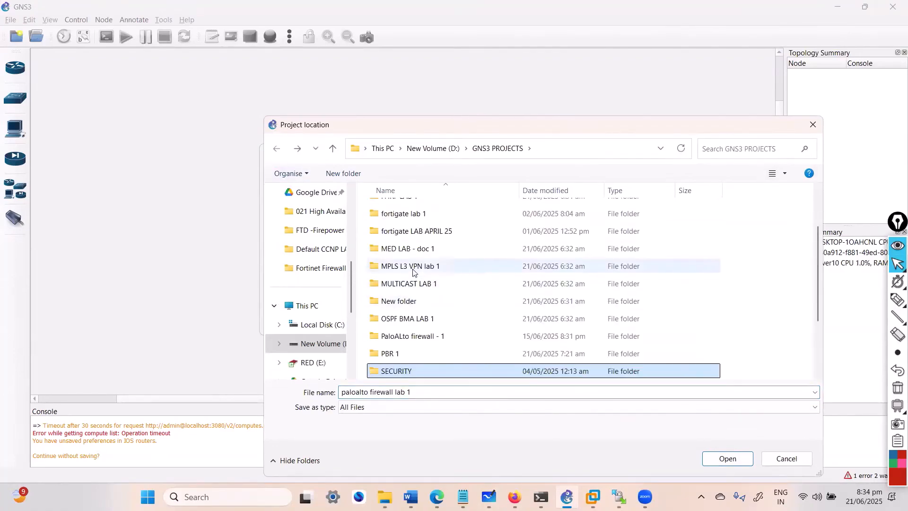
click(714, 453)
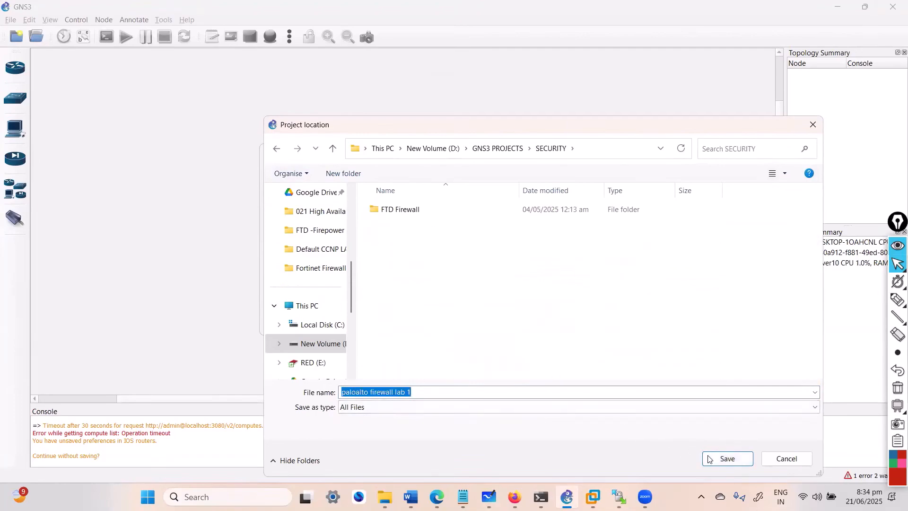
key(Return)
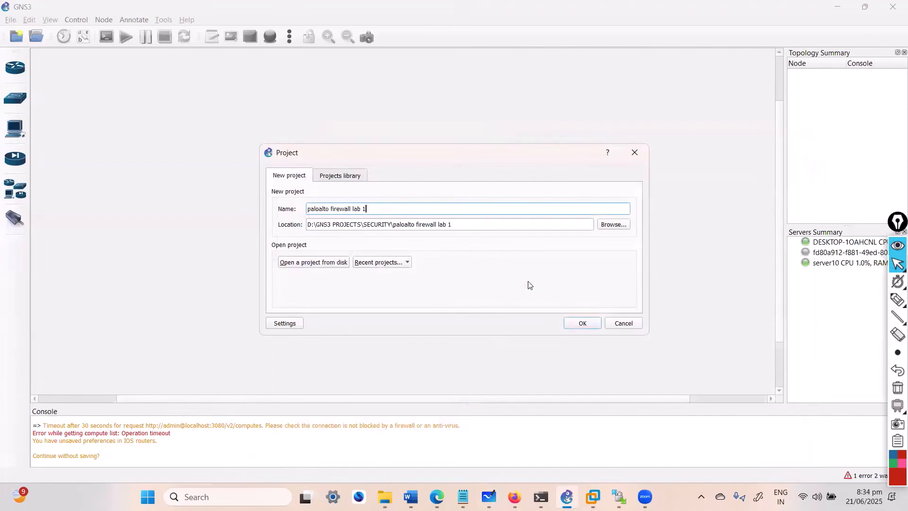
click(578, 323)
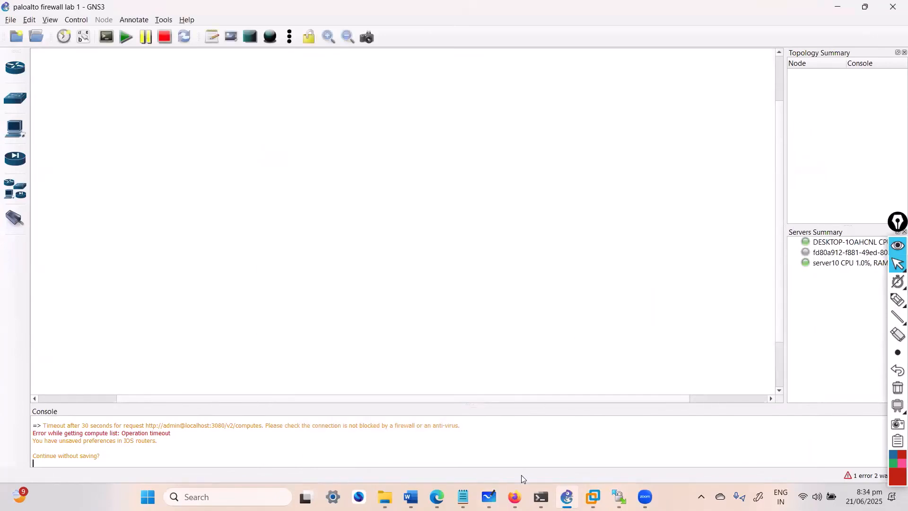
Step: Switch to the PALOALTO whiteboard and handwrite a numbered list in an empty area: 1 "GNS3 - Install", 2 "VM" with an arrow and check mark
click(487, 496)
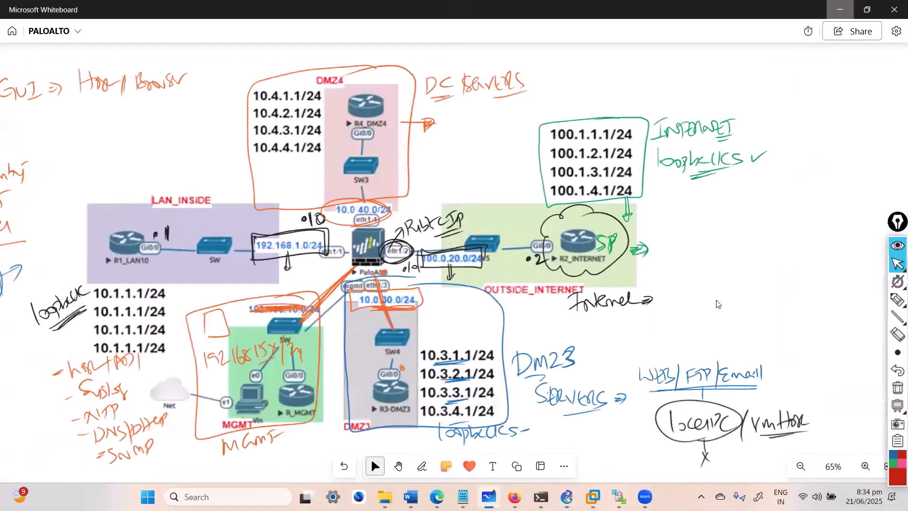
key(alt+Tab)
key(alt+Tab)
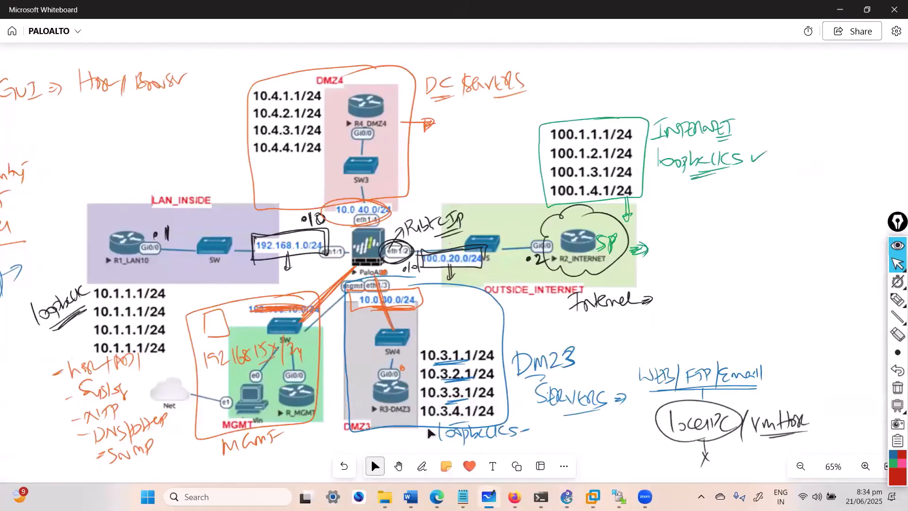
click(401, 466)
drag(660, 298, 215, 242)
key(alt+w)
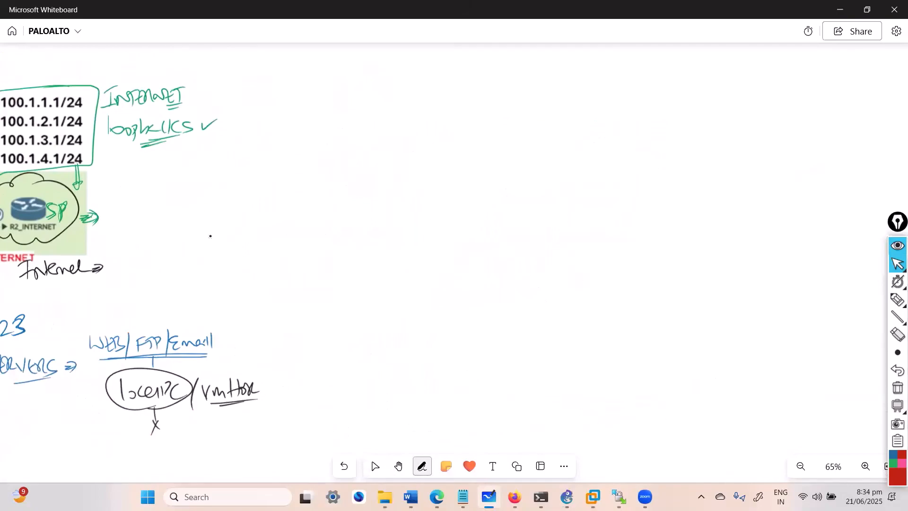
drag(485, 139, 485, 157)
mouse_move(483, 136)
mouse_down()
mouse_move(524, 154)
mouse_move(538, 144)
mouse_up()
mouse_move(546, 137)
mouse_down()
mouse_move(540, 153)
mouse_move(553, 157)
mouse_up()
drag(571, 147, 582, 146)
mouse_move(585, 137)
mouse_down()
mouse_move(598, 155)
mouse_move(643, 138)
mouse_move(641, 149)
mouse_up()
drag(646, 130, 649, 149)
drag(488, 191, 499, 201)
mouse_move(482, 184)
mouse_down()
mouse_move(483, 215)
mouse_move(484, 184)
mouse_up()
mouse_move(528, 183)
mouse_down()
mouse_move(535, 203)
mouse_move(541, 181)
mouse_up()
mouse_move(548, 201)
mouse_down()
mouse_move(558, 184)
mouse_move(563, 200)
mouse_up()
drag(581, 186, 592, 194)
drag(605, 186, 624, 179)
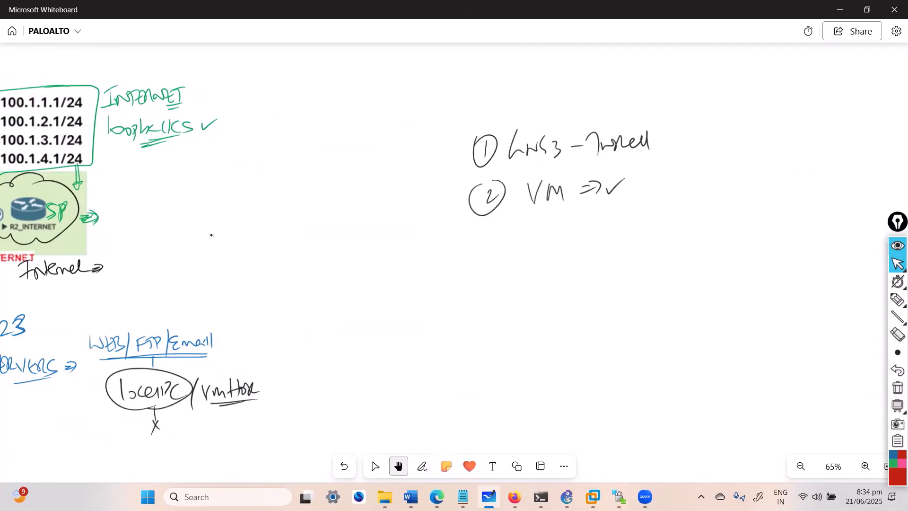
Step: Switch back to GNS3 and view the GNS3 VM preferences
key(alt+Tab)
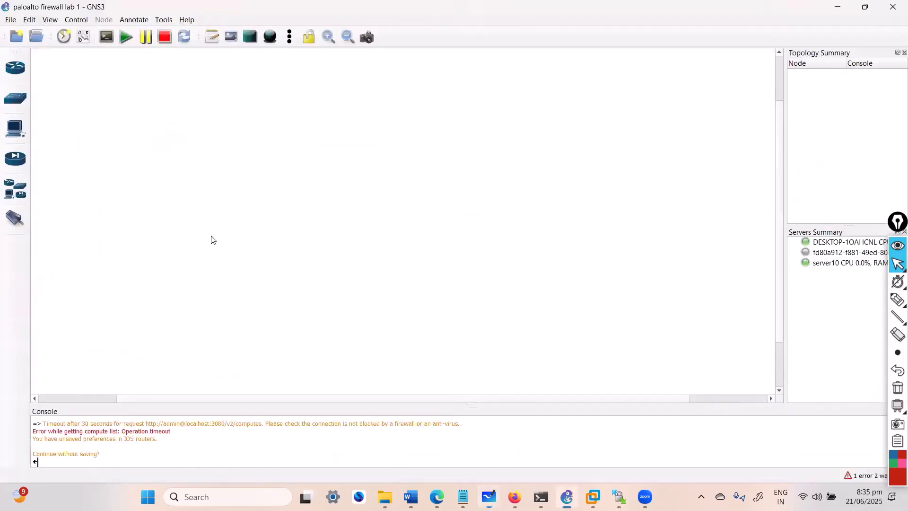
click(30, 20)
click(60, 72)
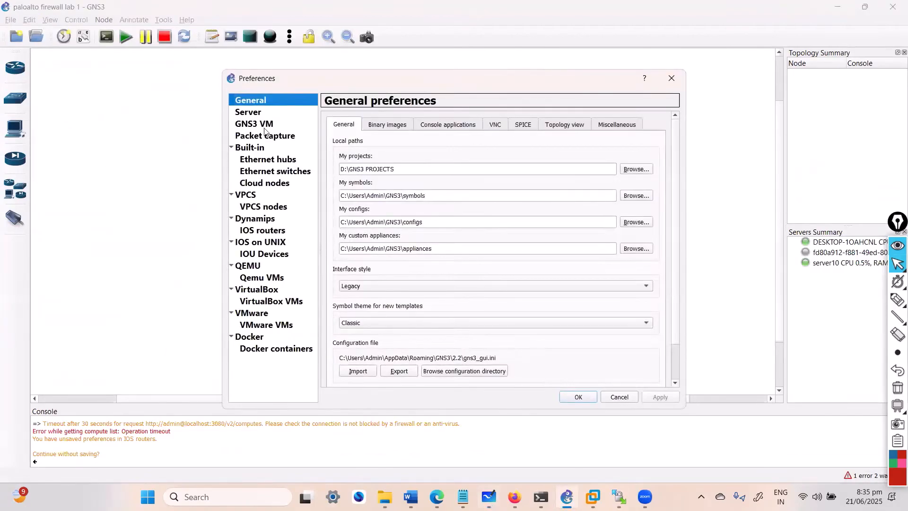
click(264, 128)
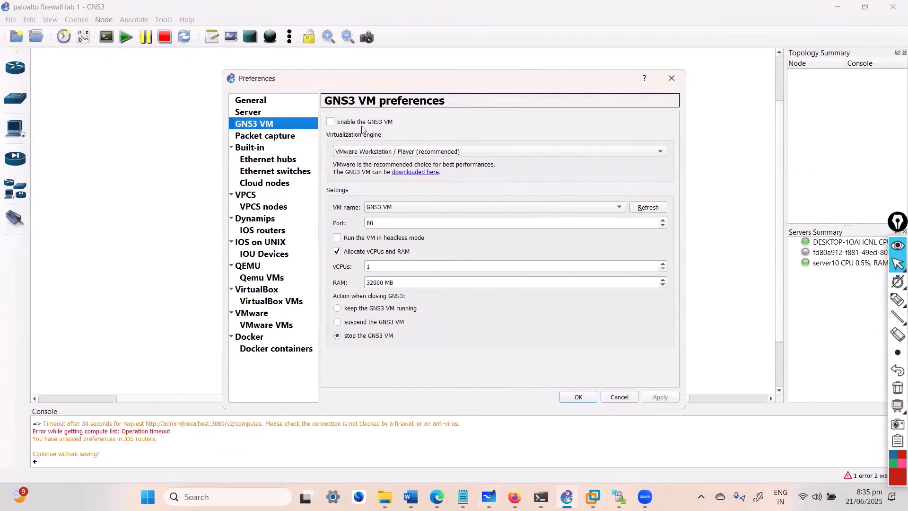
Step: Launch VMware Workstation, check the GNS3 VM entry in its library, and close the program
key(super)
text(vm)
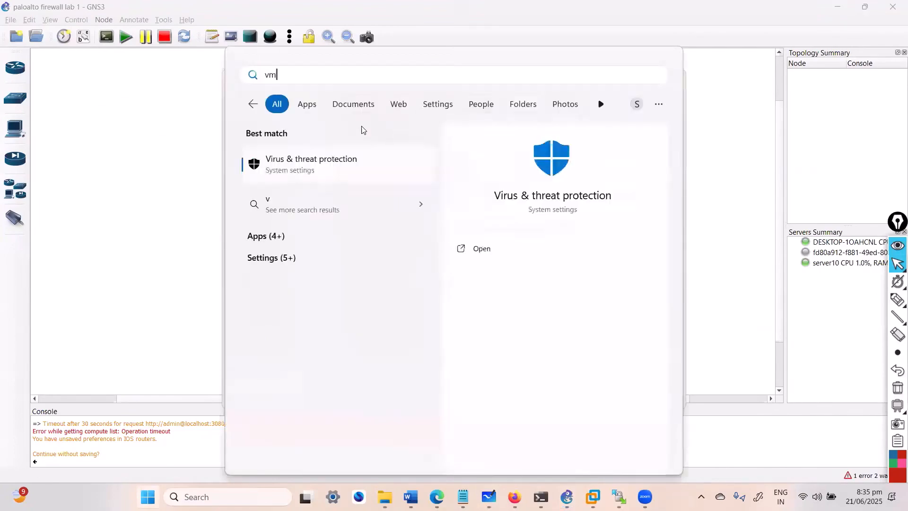
text(ware)
click(349, 162)
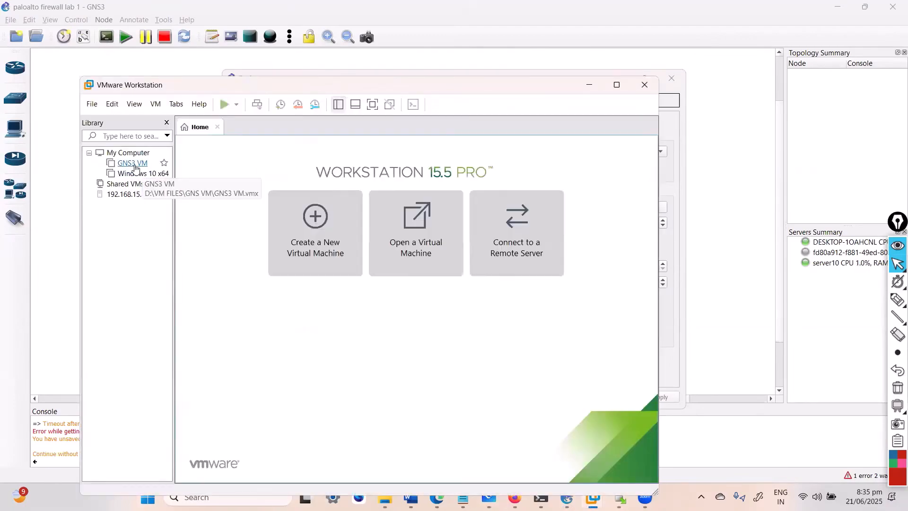
click(135, 165)
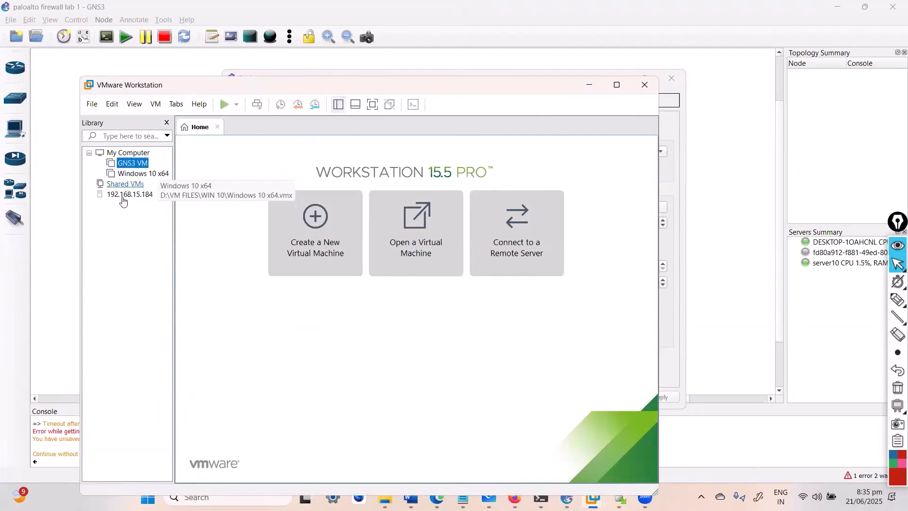
click(646, 91)
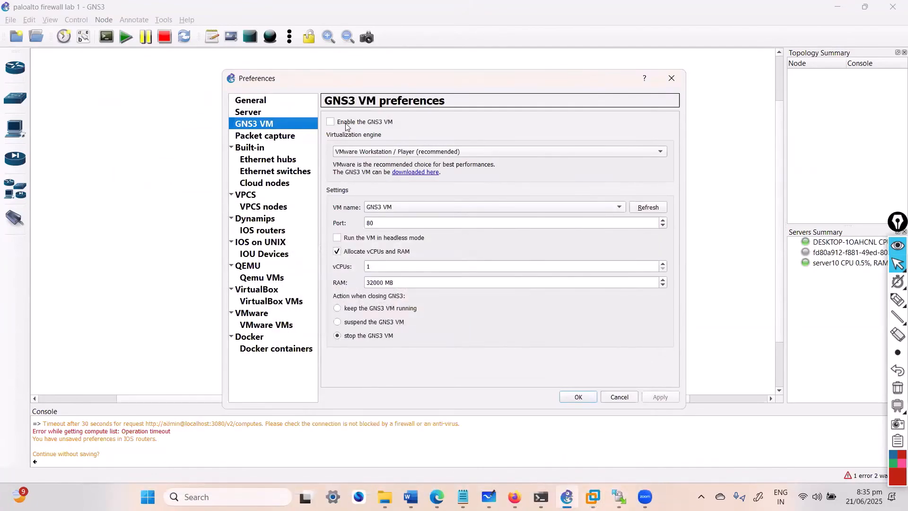
Step: Check the RAM allocated to the GNS3 VM, then view the list of remote servers in the server preferences
click(385, 280)
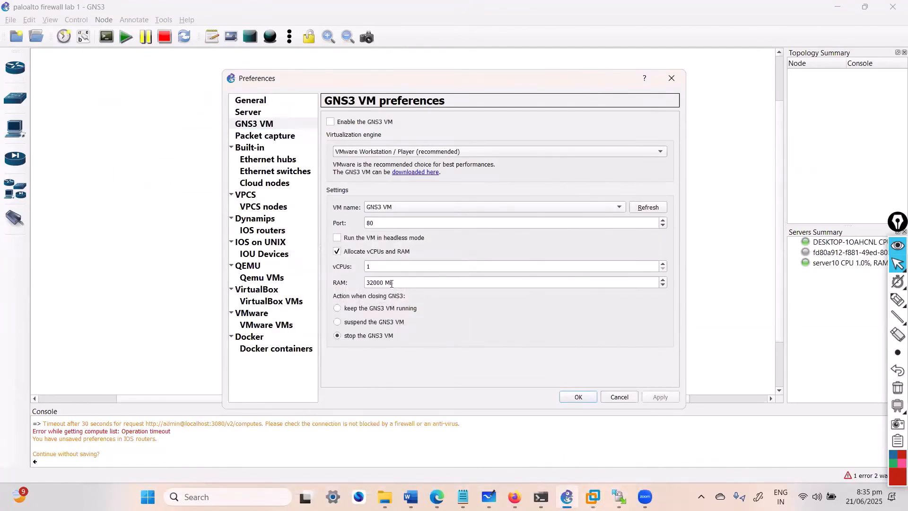
drag(400, 283, 365, 282)
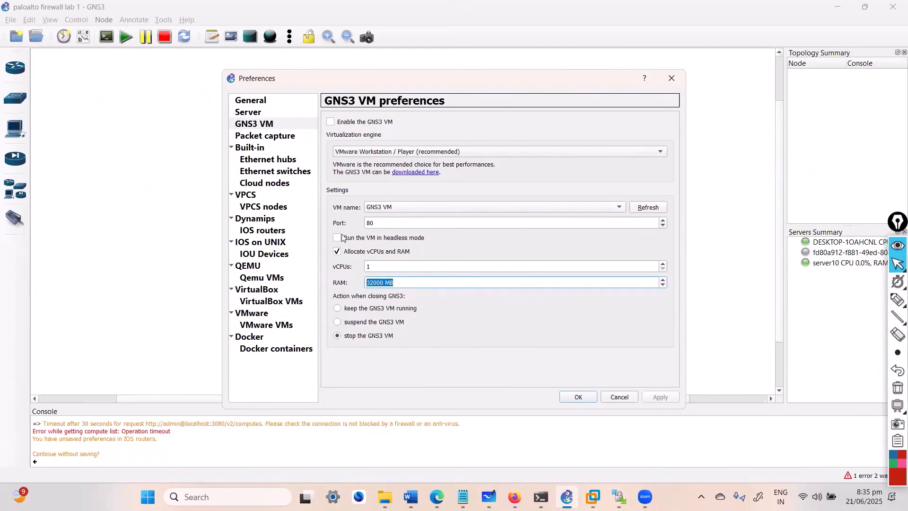
click(253, 115)
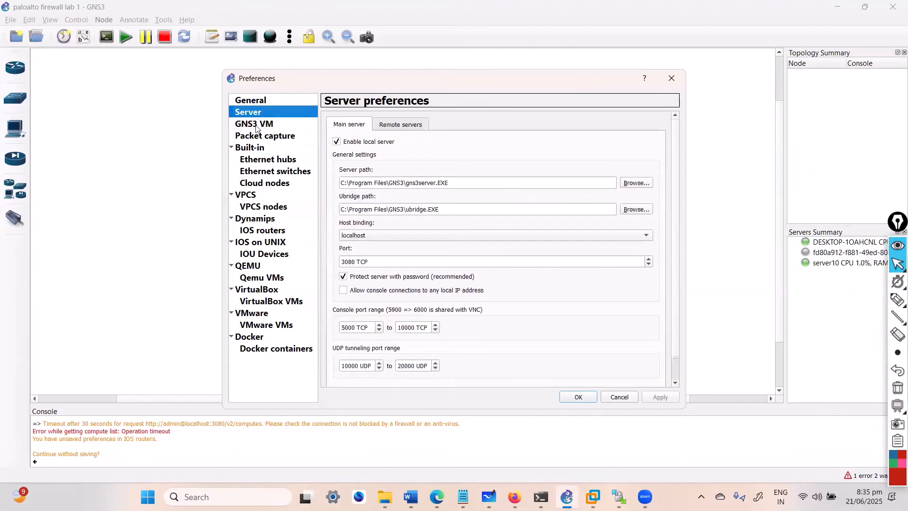
click(404, 126)
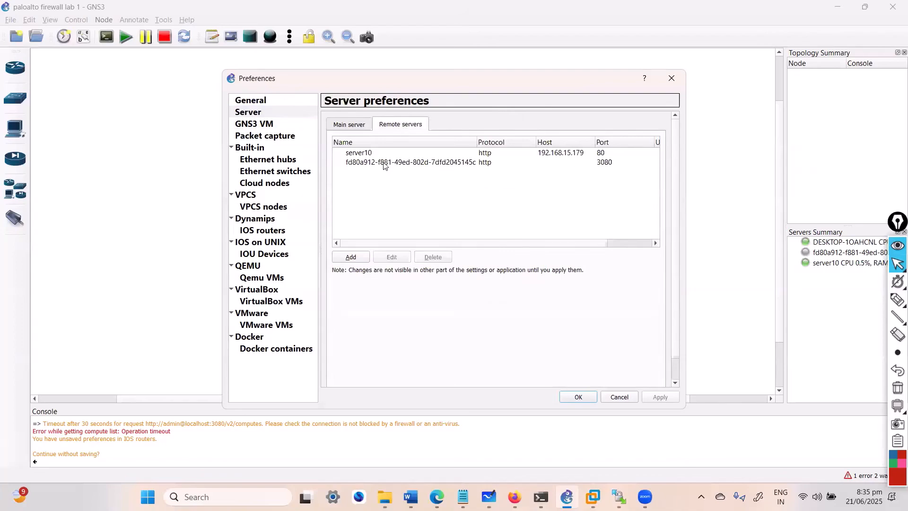
Step: Select server10 in the remote servers list, then switch to Firefox and view the GNS3 VM - 2.2.4.1 console in VMware ESXi
click(532, 159)
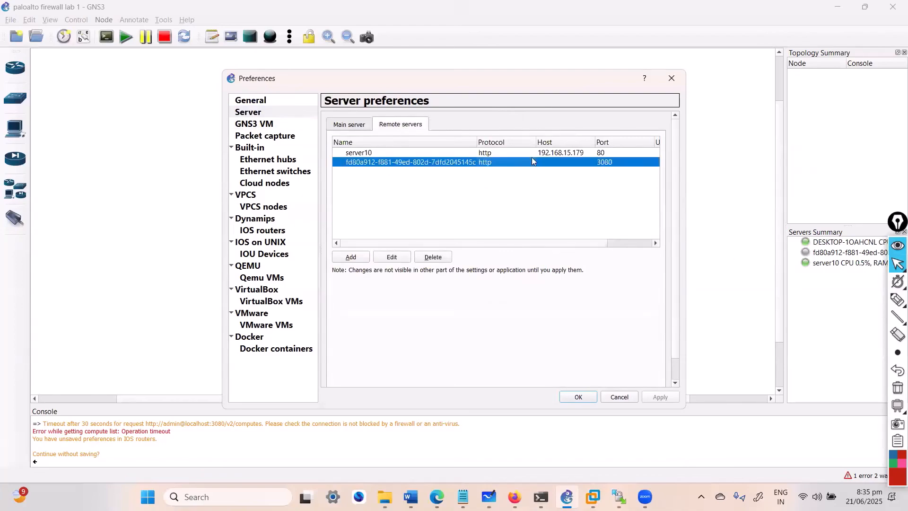
click(532, 154)
click(514, 492)
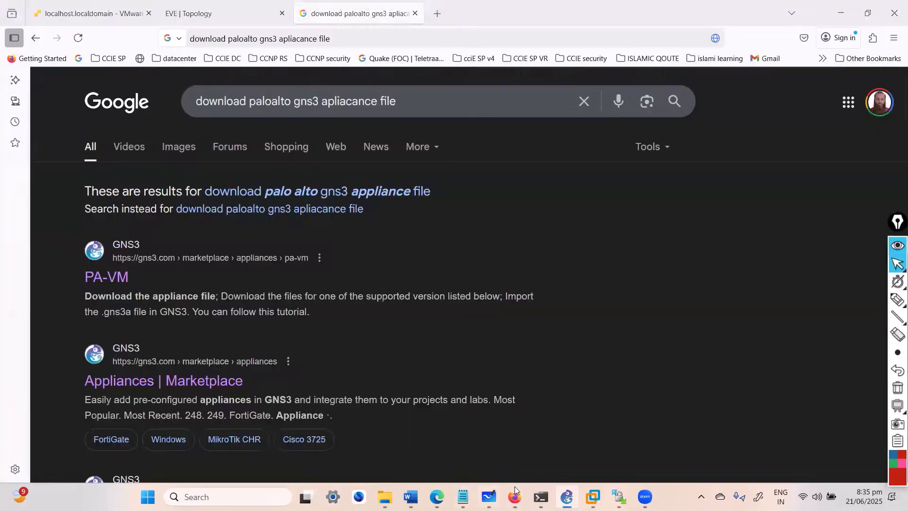
click(213, 13)
click(90, 13)
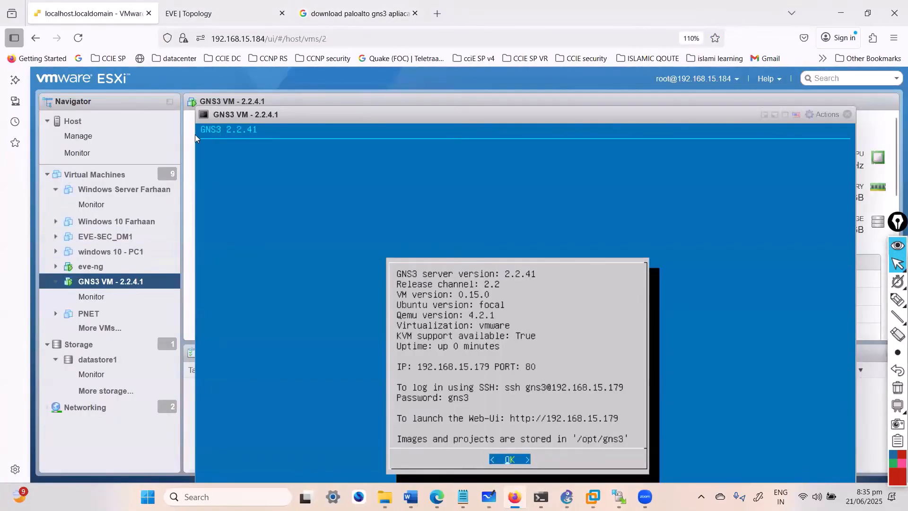
click(897, 299)
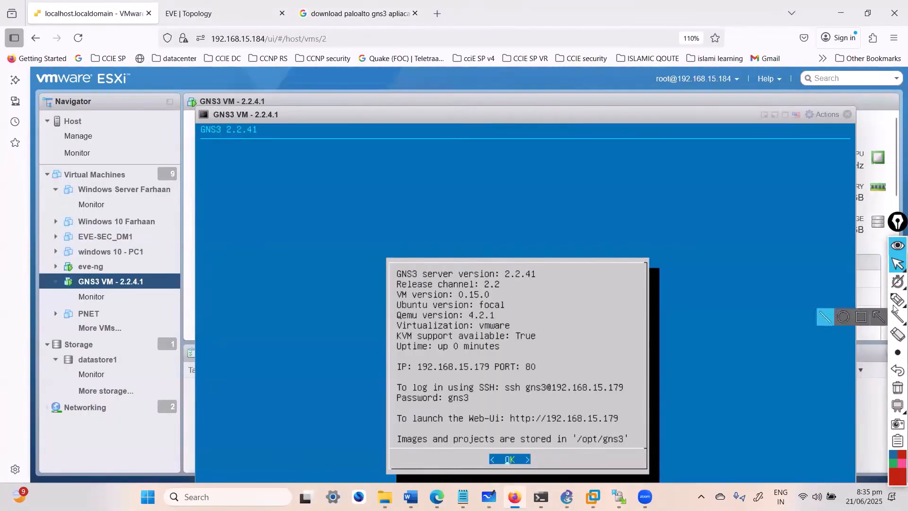
mouse_move(488, 341)
mouse_down()
mouse_move(562, 406)
mouse_move(467, 343)
mouse_up()
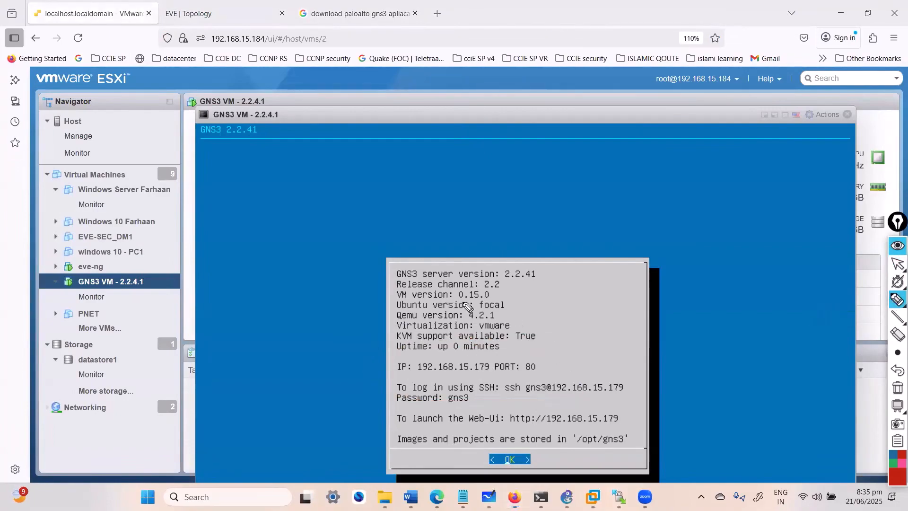
key(Escape)
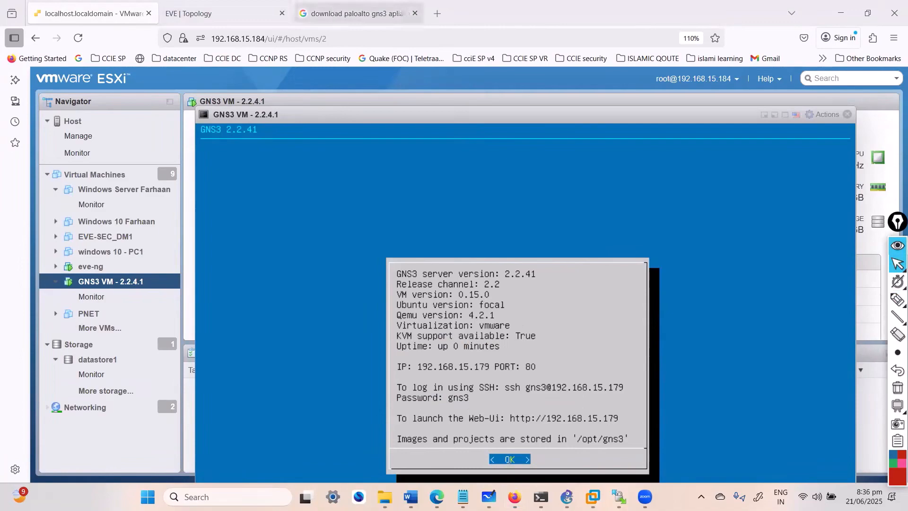
Step: Return to GNS3, accept the server preferences, and select server10 in the servers summary
click(567, 497)
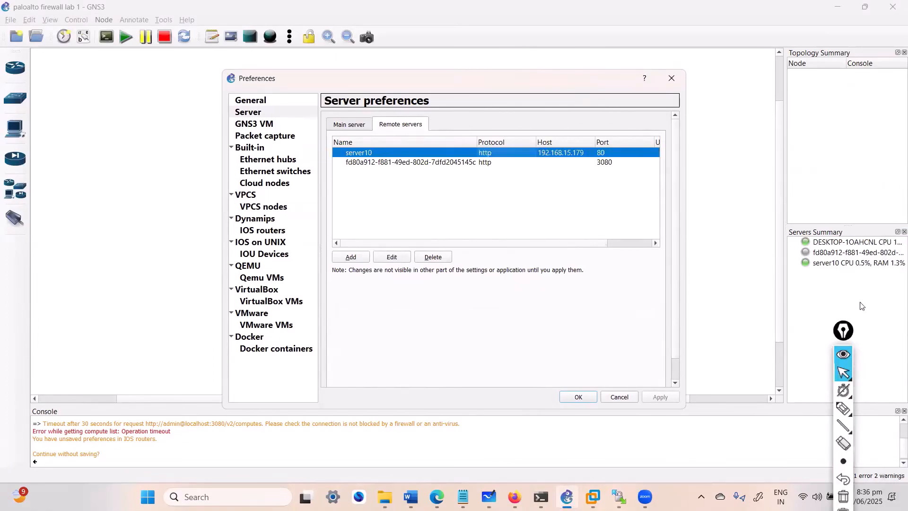
drag(838, 336, 889, 297)
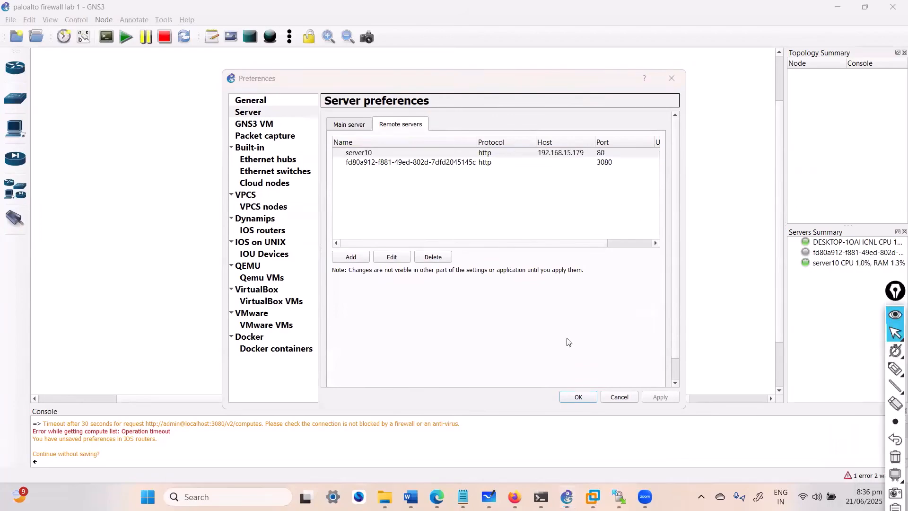
click(577, 397)
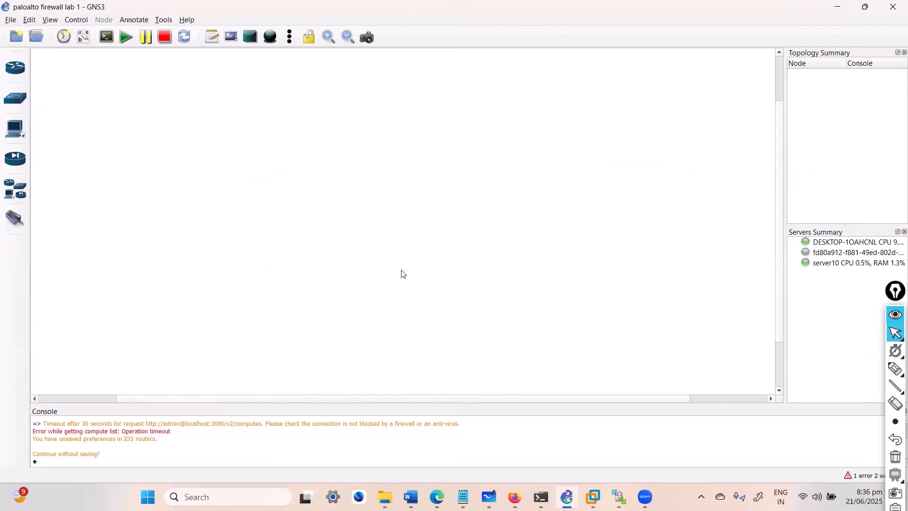
click(808, 264)
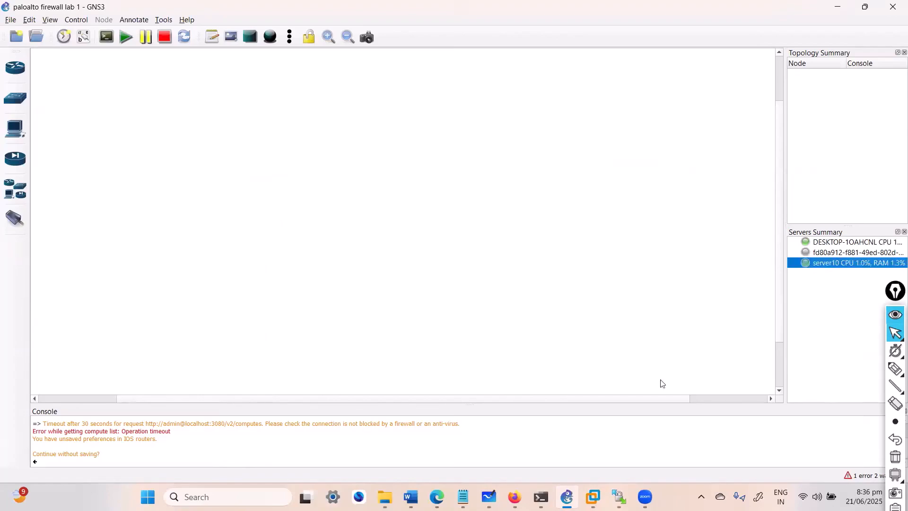
Step: Switch to the PALOALTO whiteboard and handwrite item 3 below the list: "IOS" with an arrow to "Image Routers"
click(488, 497)
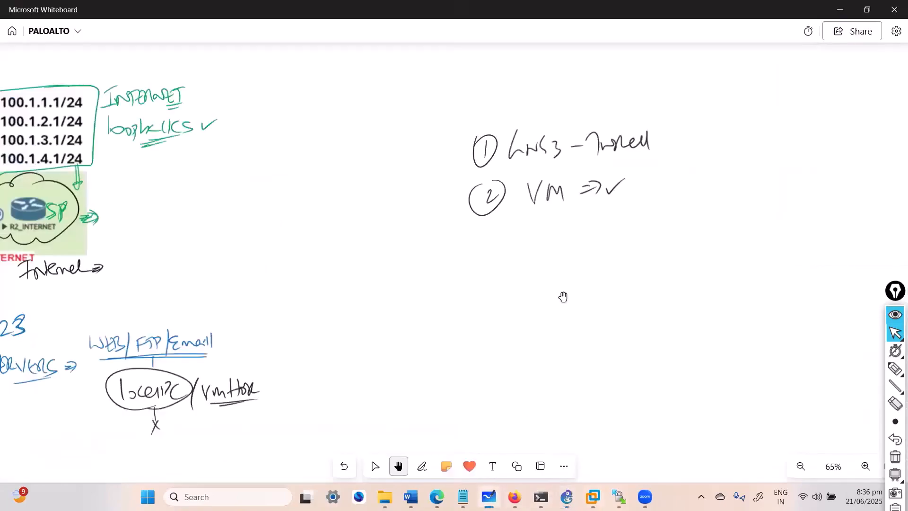
key(alt+w)
drag(495, 234, 493, 249)
mouse_move(486, 229)
mouse_down()
mouse_move(569, 246)
mouse_move(620, 230)
mouse_move(671, 241)
mouse_up()
mouse_move(681, 242)
mouse_down()
mouse_move(726, 220)
mouse_move(745, 231)
mouse_up()
drag(755, 228, 770, 226)
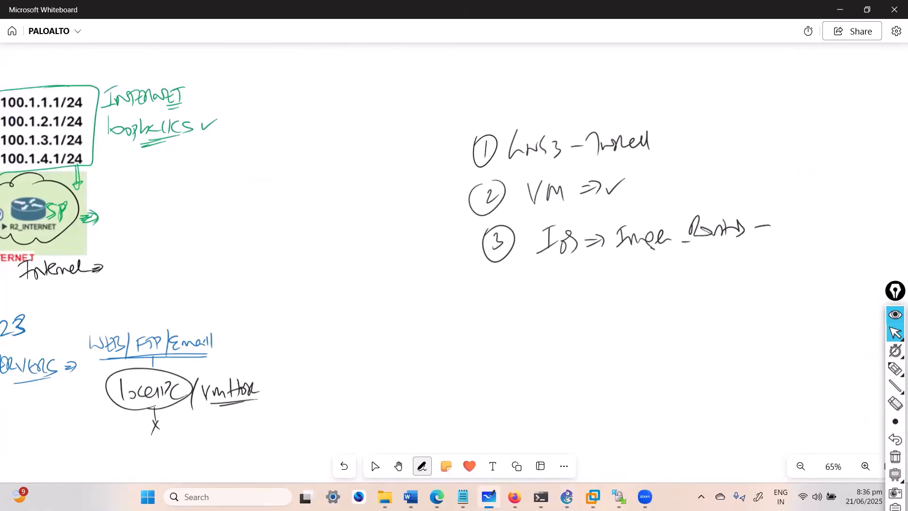
Step: Handwrite item 4, "Palto Alto" with an arrow to "Image Setup" and a check mark, and underline "IOS" in item 3
drag(504, 280, 507, 295)
drag(509, 283, 508, 301)
mouse_move(496, 273)
mouse_down()
mouse_move(521, 285)
mouse_move(495, 280)
mouse_up()
drag(551, 261, 587, 259)
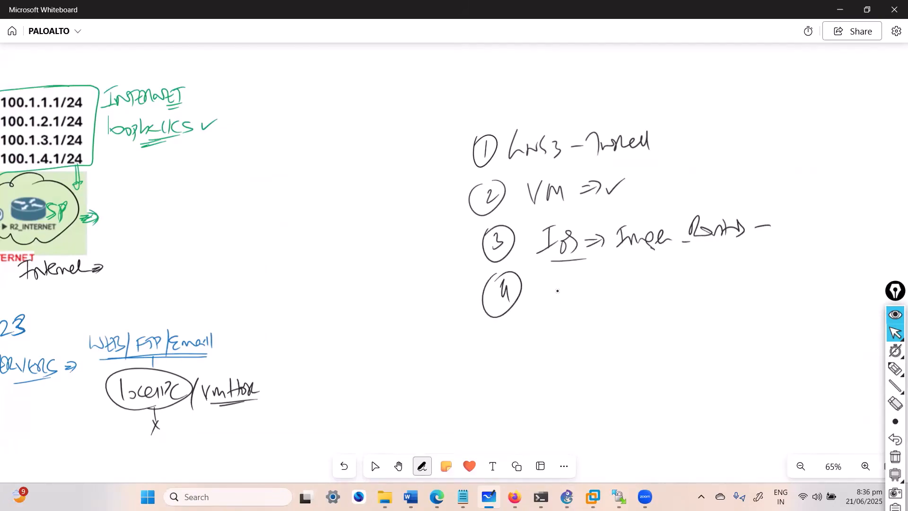
drag(555, 279, 560, 286)
mouse_move(574, 284)
mouse_down()
mouse_move(583, 294)
mouse_move(600, 286)
mouse_up()
mouse_move(610, 290)
mouse_down()
mouse_move(618, 276)
mouse_move(620, 284)
mouse_up()
drag(625, 270, 625, 291)
drag(631, 272, 644, 285)
drag(657, 283, 688, 287)
mouse_move(680, 288)
mouse_down()
mouse_move(696, 268)
mouse_move(736, 283)
mouse_move(754, 275)
mouse_up()
mouse_move(756, 279)
mouse_down()
mouse_move(767, 265)
mouse_move(819, 271)
mouse_up()
click(803, 278)
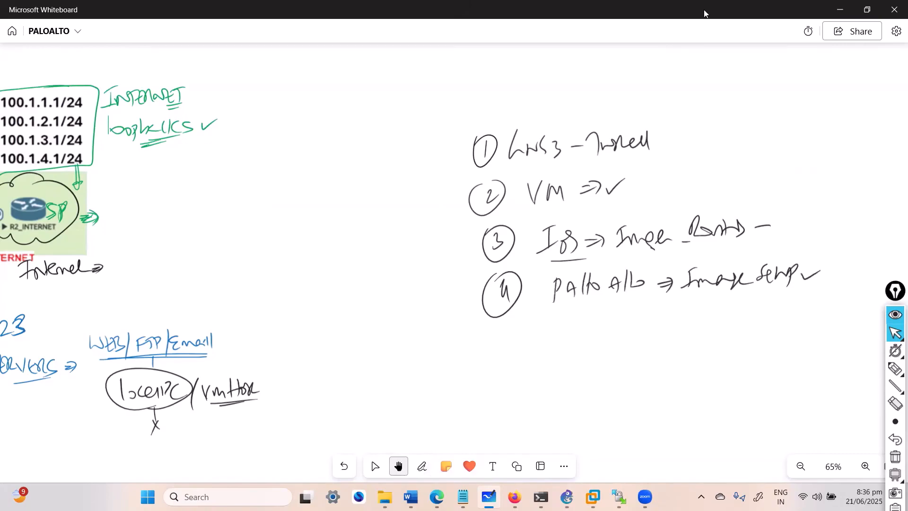
Step: Switch to Firefox, download the PA-VM appliance file from the GNS3 marketplace, and locate pan-vm-fw in the Downloads folder
click(839, 9)
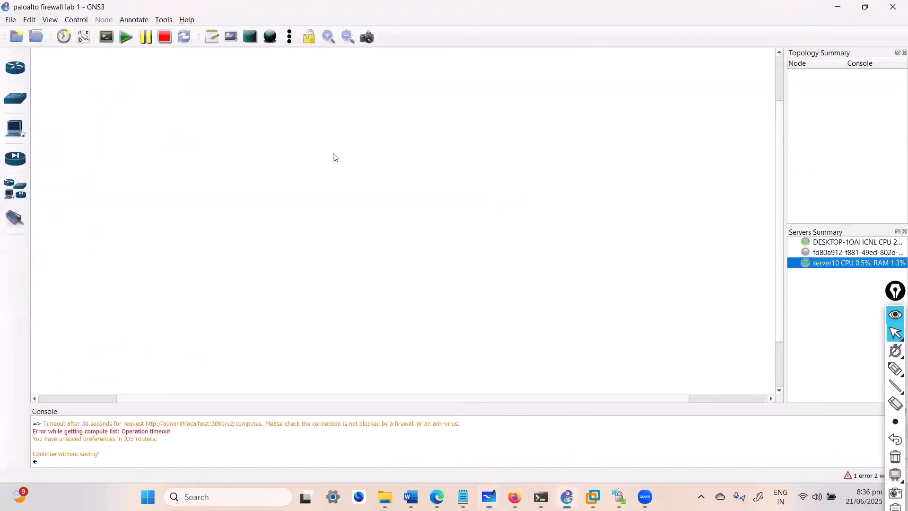
click(515, 496)
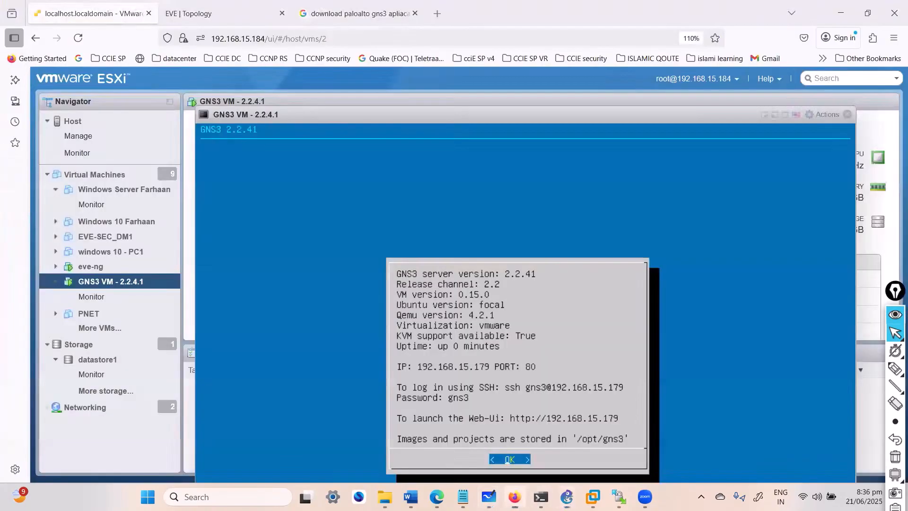
click(322, 18)
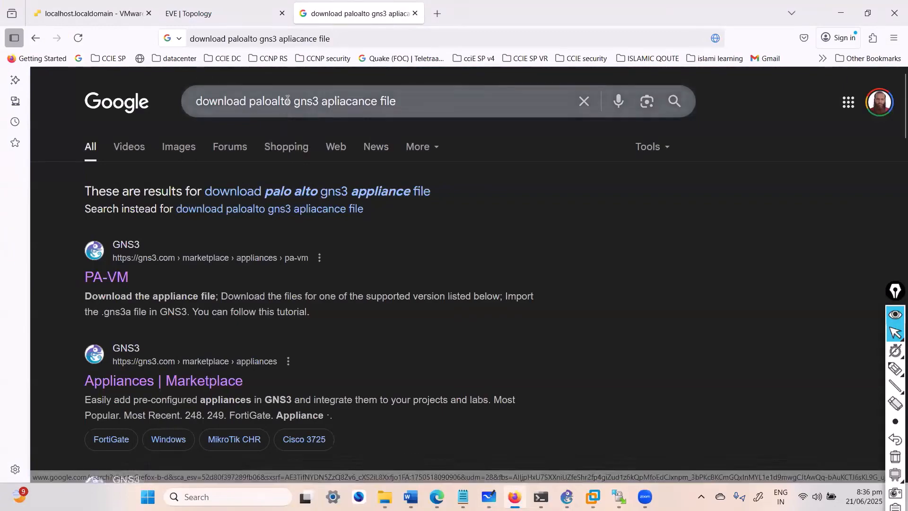
drag(292, 102, 374, 102)
click(614, 328)
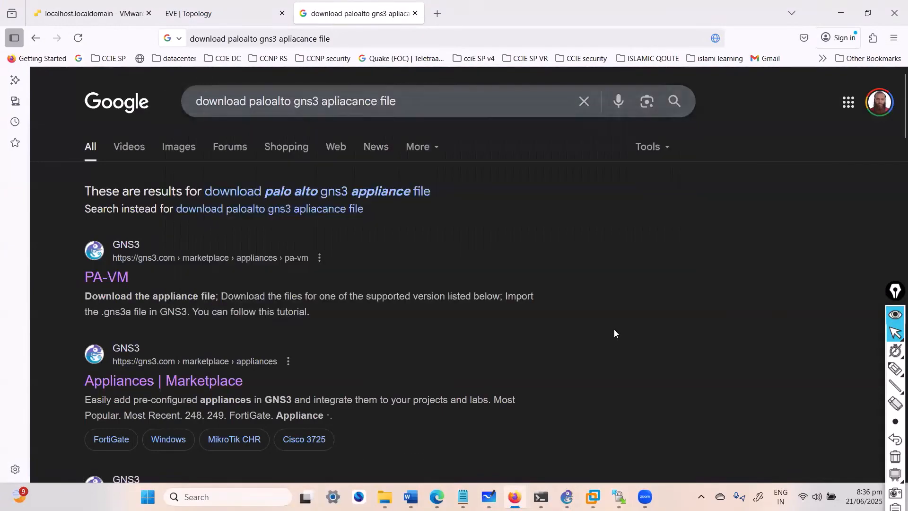
click(94, 285)
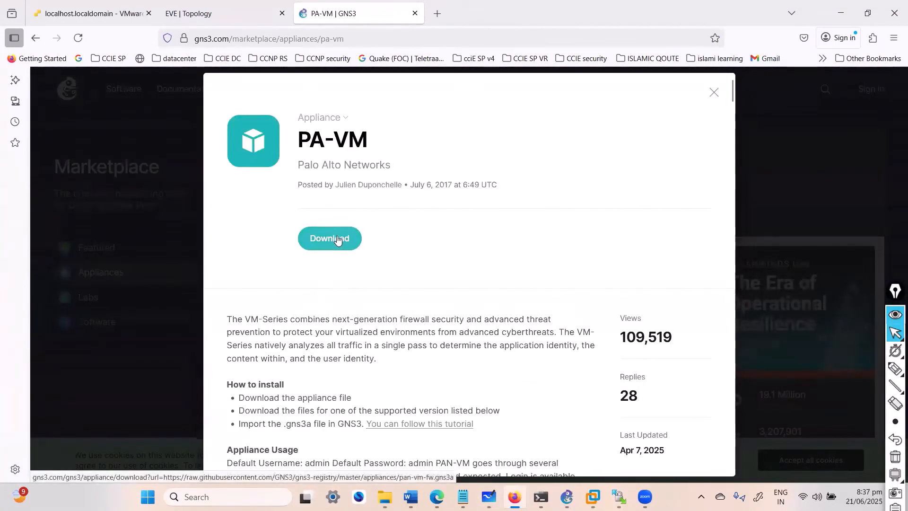
click(336, 238)
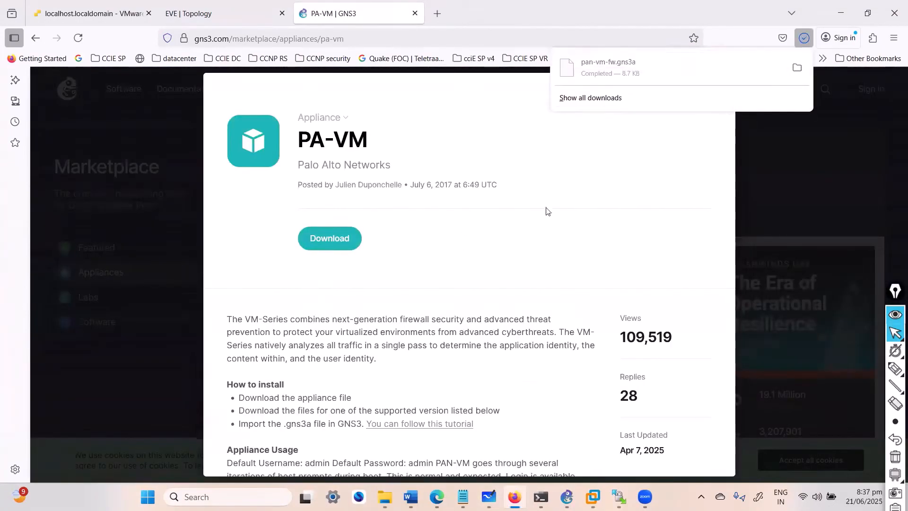
click(797, 68)
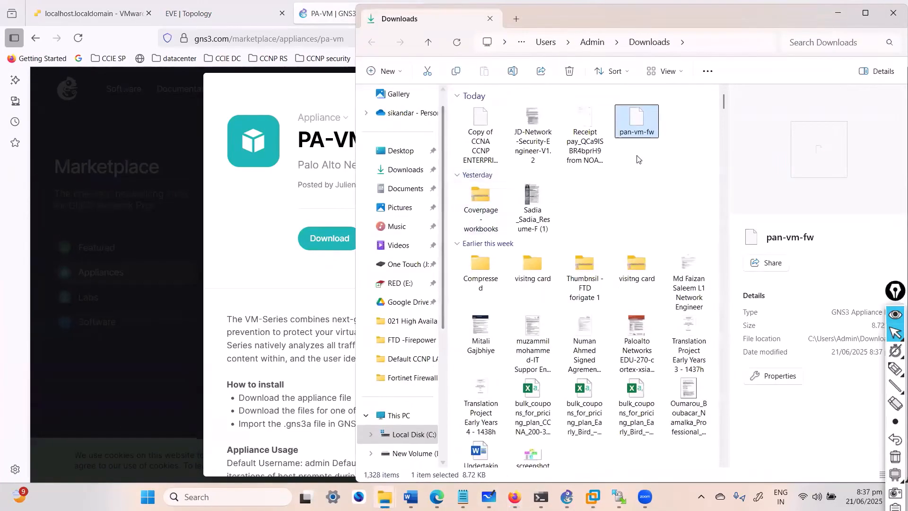
click(838, 14)
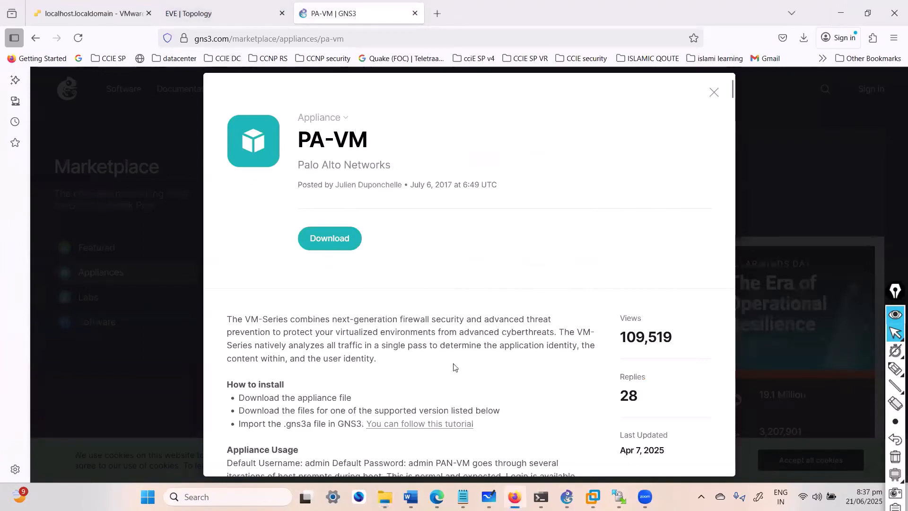
Step: Switch to GNS3 and import the pan-vm-fw appliance file from the Downloads folder
click(566, 497)
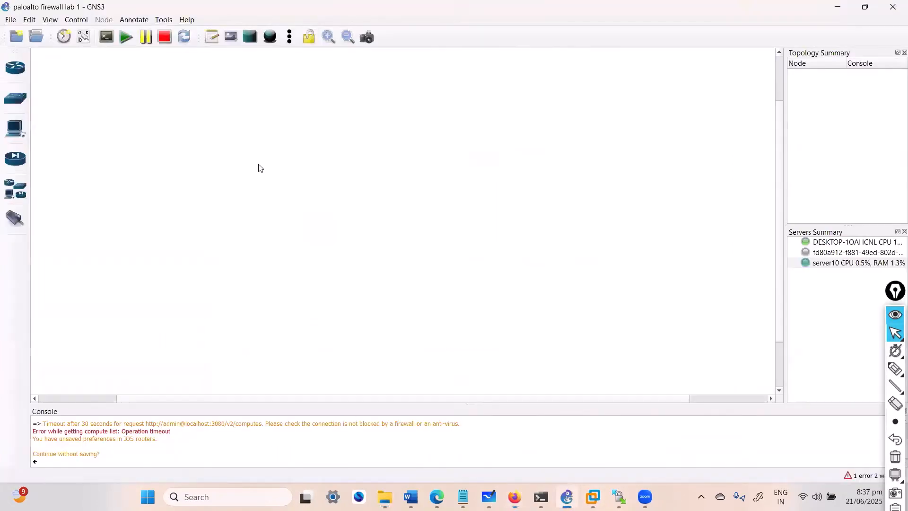
click(10, 24)
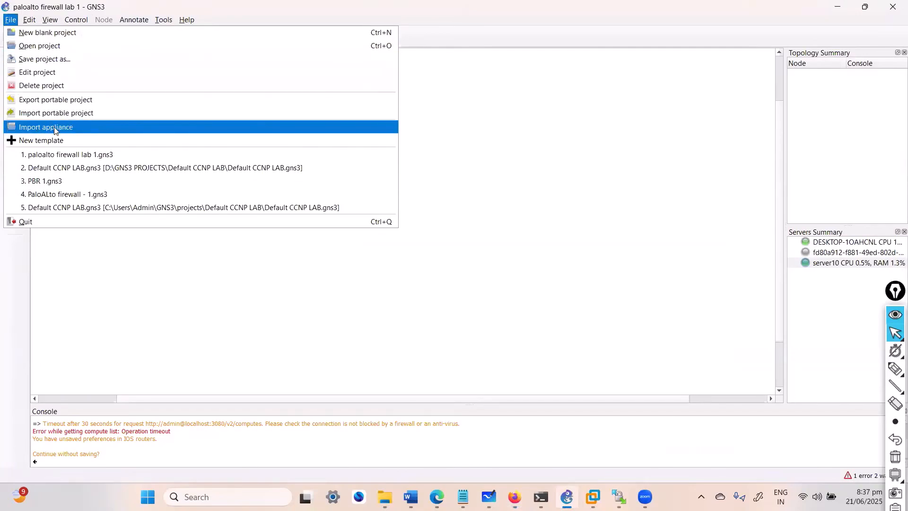
click(88, 131)
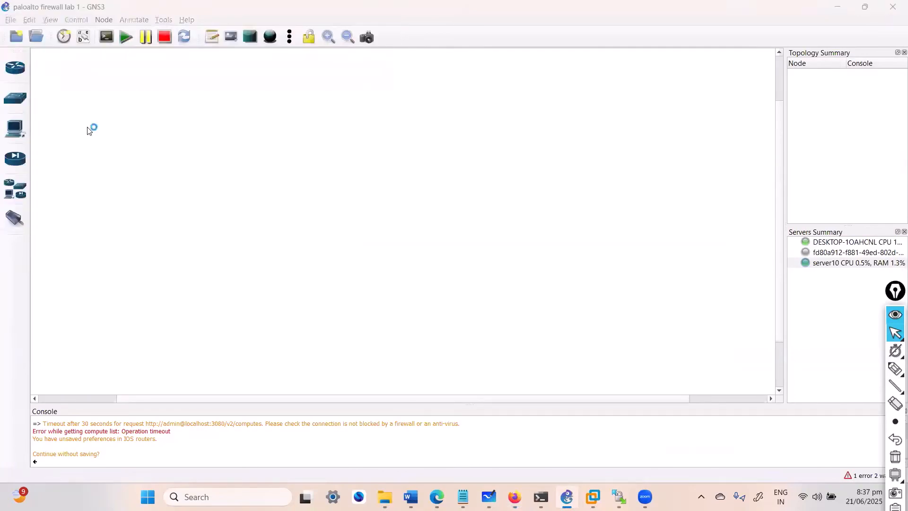
click(156, 126)
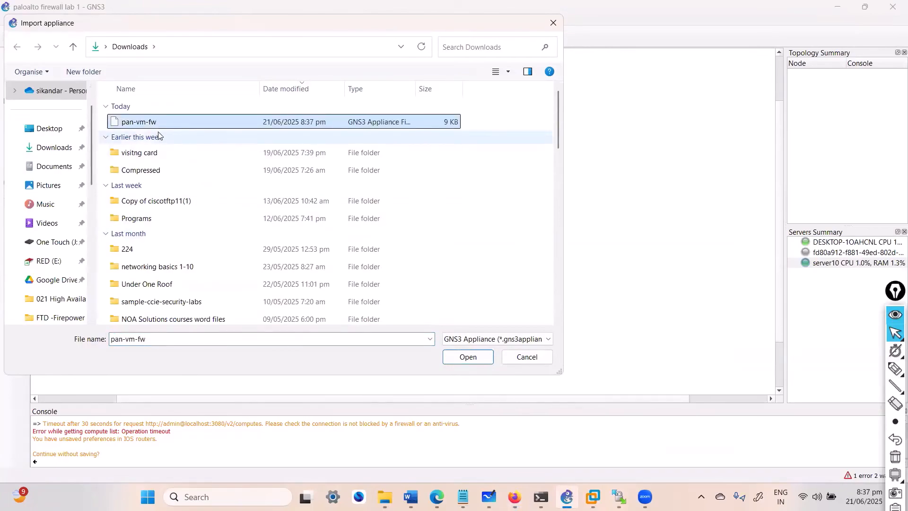
click(462, 349)
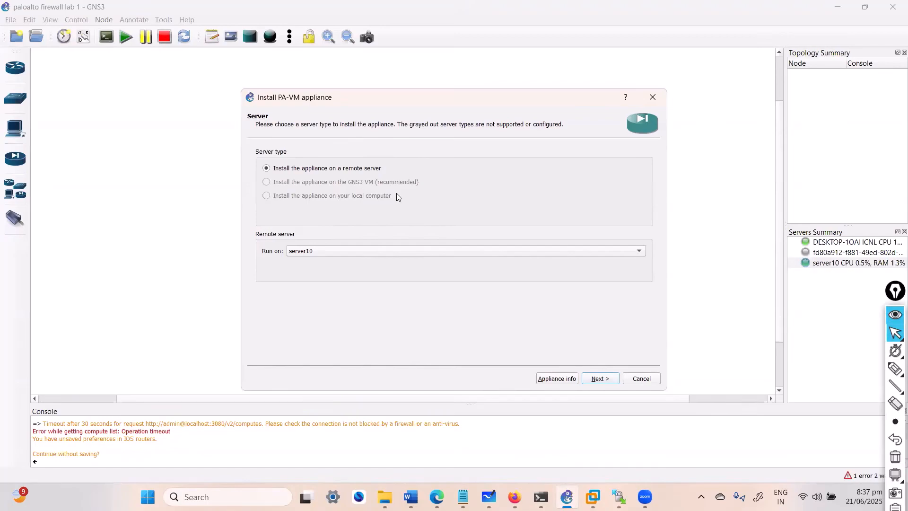
Step: Set the PA-VM appliance to run on remote server server10, and review the PAN VM-Series Firewall versions in the required files list
click(338, 252)
click(338, 253)
click(597, 380)
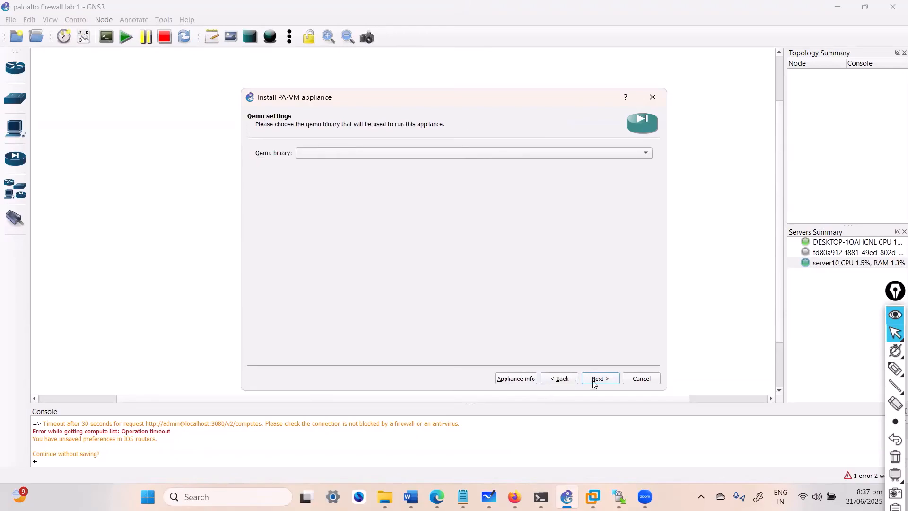
click(600, 378)
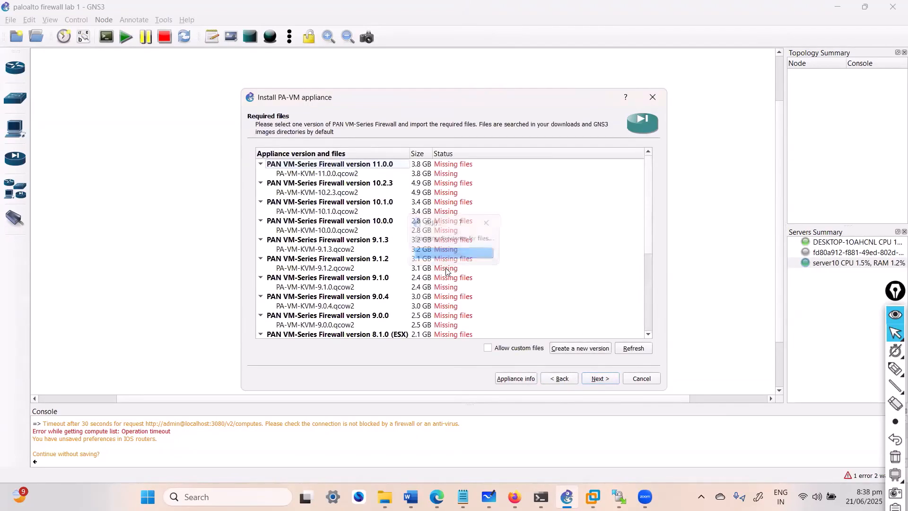
scroll(457, 303, down, 6)
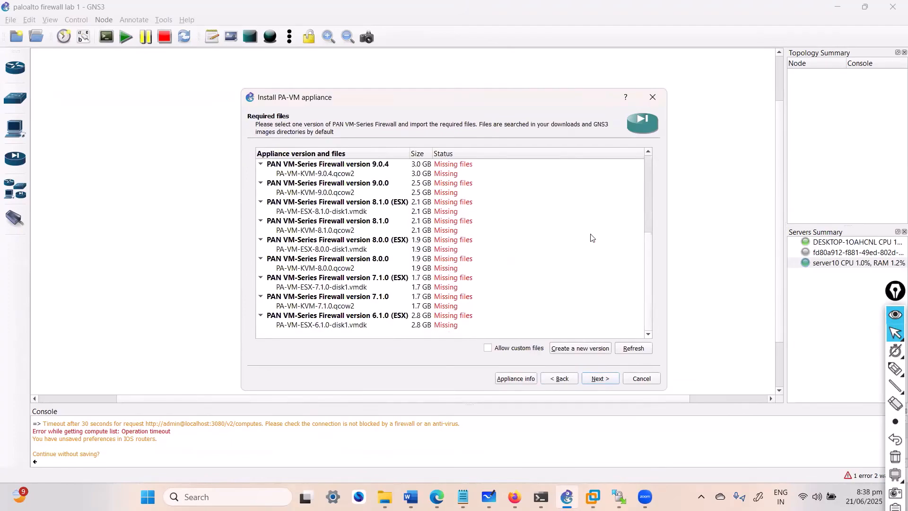
scroll(649, 199, up, 4)
scroll(649, 201, up, 1)
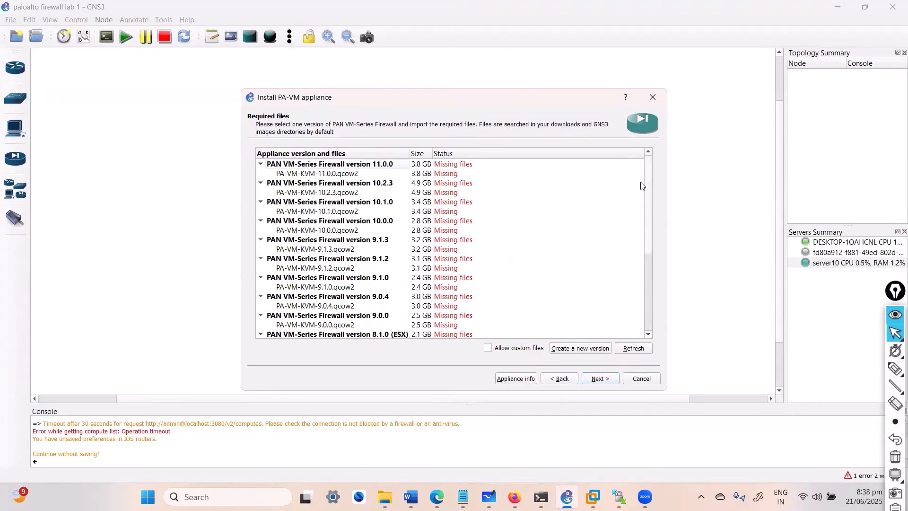
scroll(643, 196, down, 6)
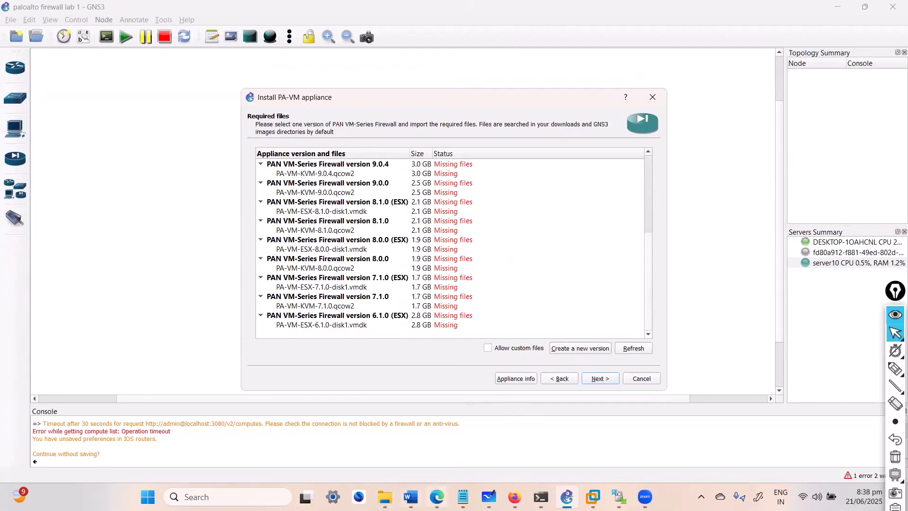
Step: Check the paloalto-9.0.4 image folder, and create appliance version 9.0.1 with disk image filename PA-VM-KVM-11.0.0.qcow2
click(385, 497)
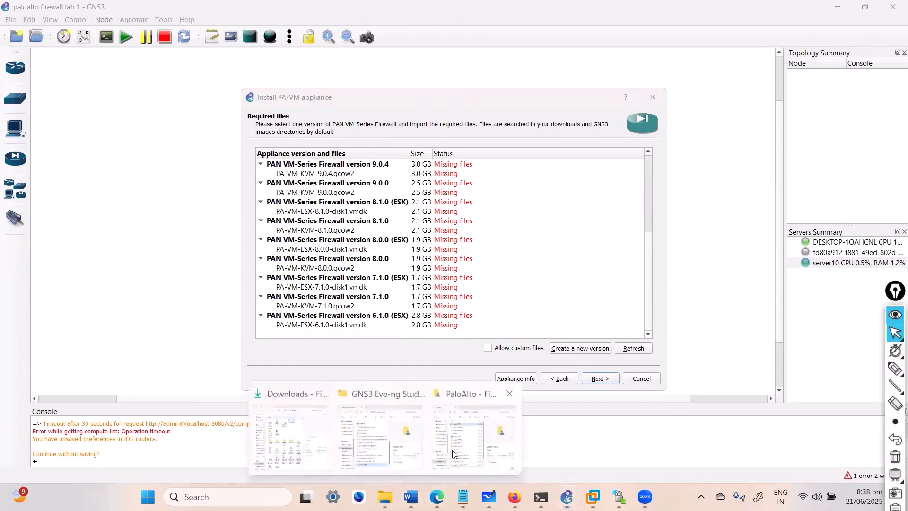
click(386, 440)
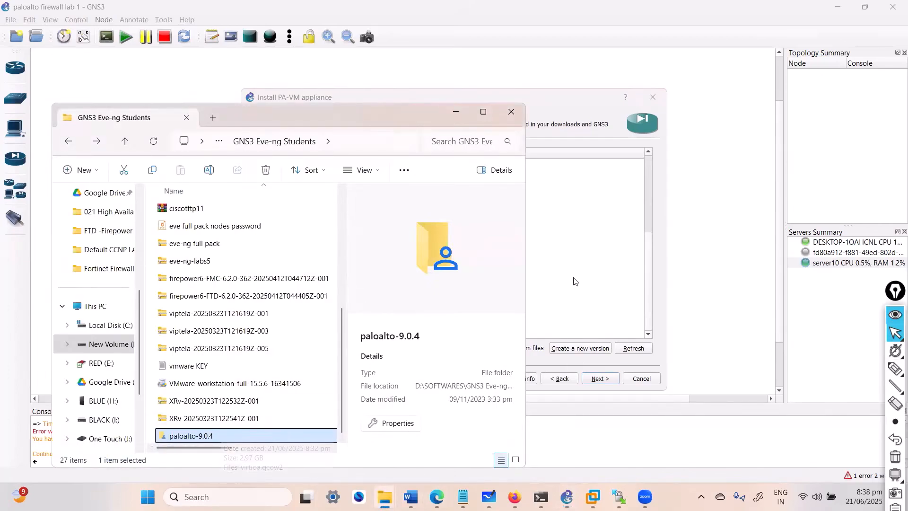
click(587, 348)
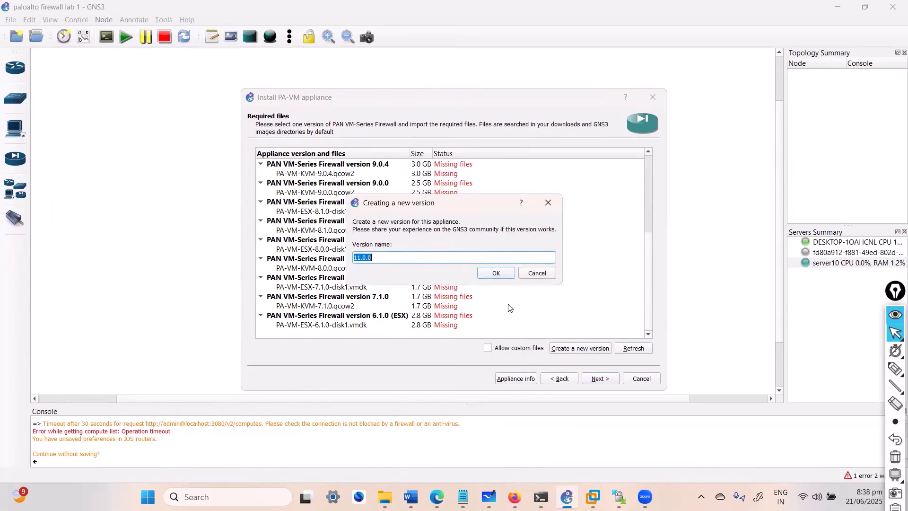
text(9.)
click(497, 273)
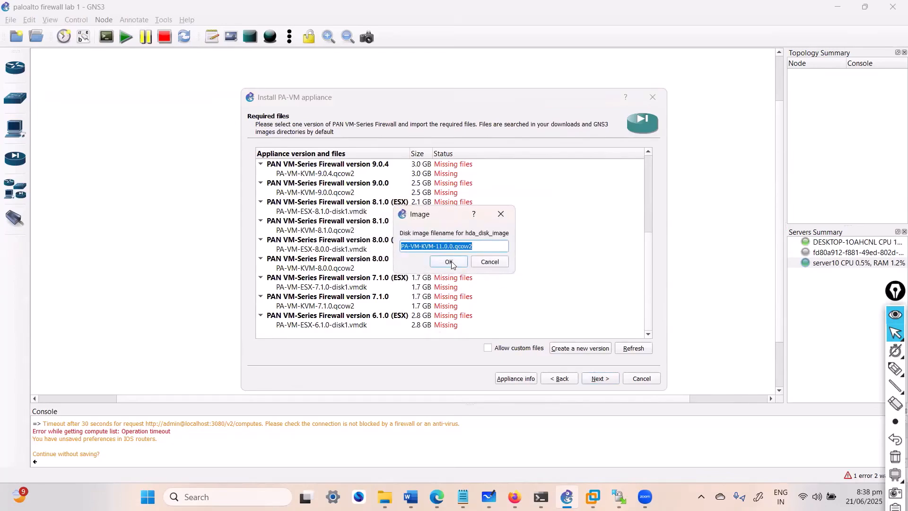
click(450, 263)
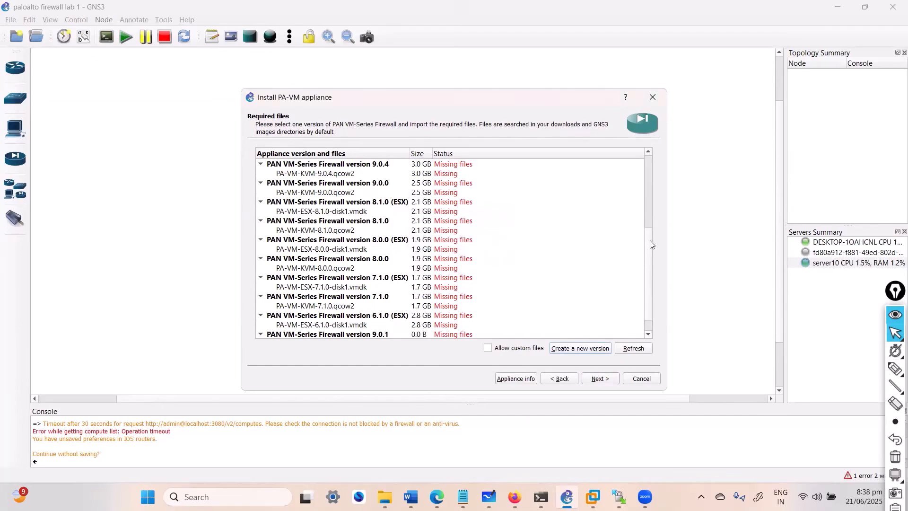
Step: Start importing a file for the PA-VM-KVM-11.0.0.qcow2 disk image under PAN VM-Series Firewall version 9.0.1
scroll(651, 243, down, 1)
click(354, 316)
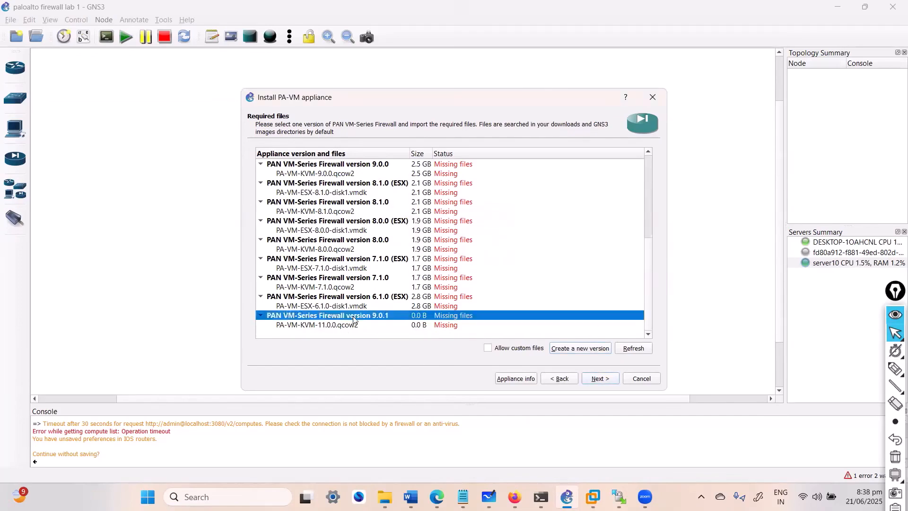
click(345, 325)
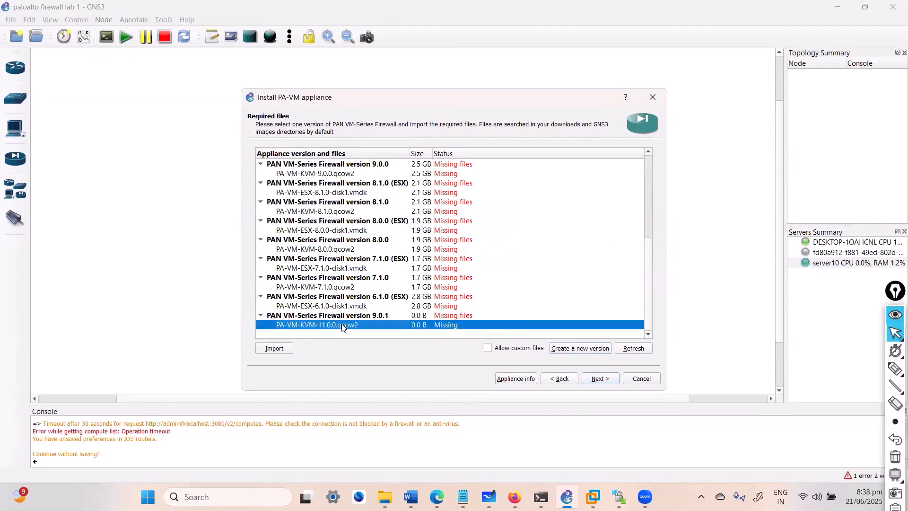
click(277, 349)
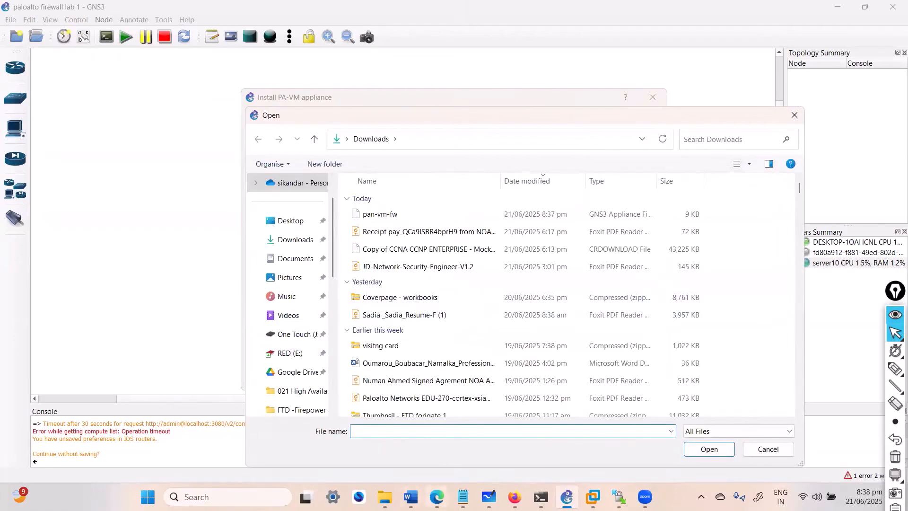
Step: Switch to File Explorer and copy the path of the paloalto-9.0.4 folder inside QEMU\PaloAlto
click(404, 396)
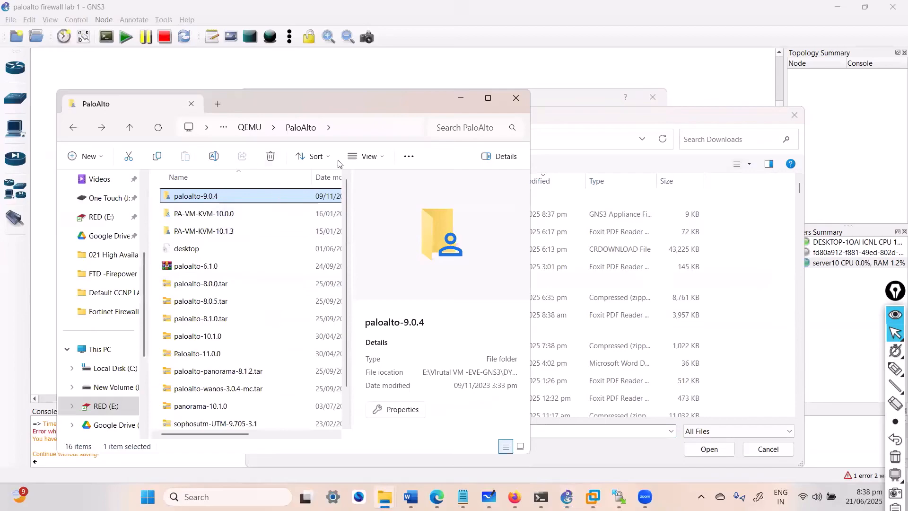
double_click(239, 196)
click(400, 127)
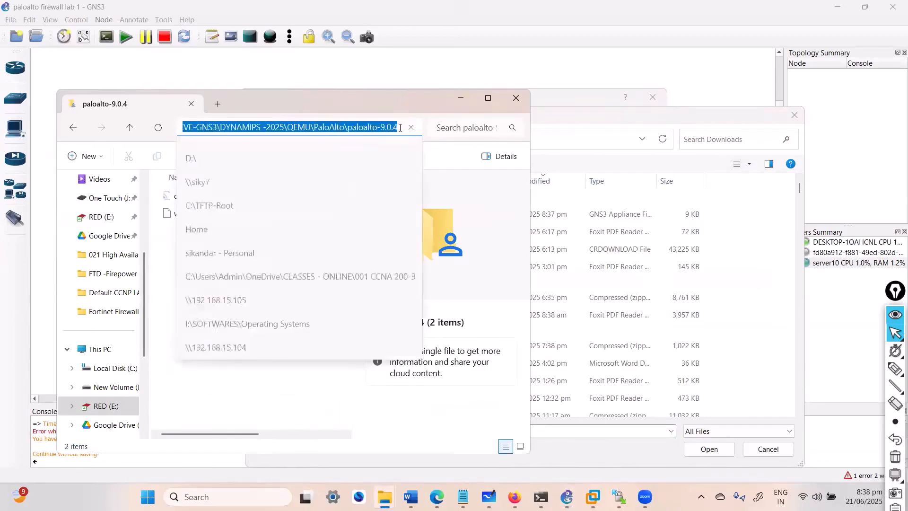
key(ctrl+c)
click(460, 99)
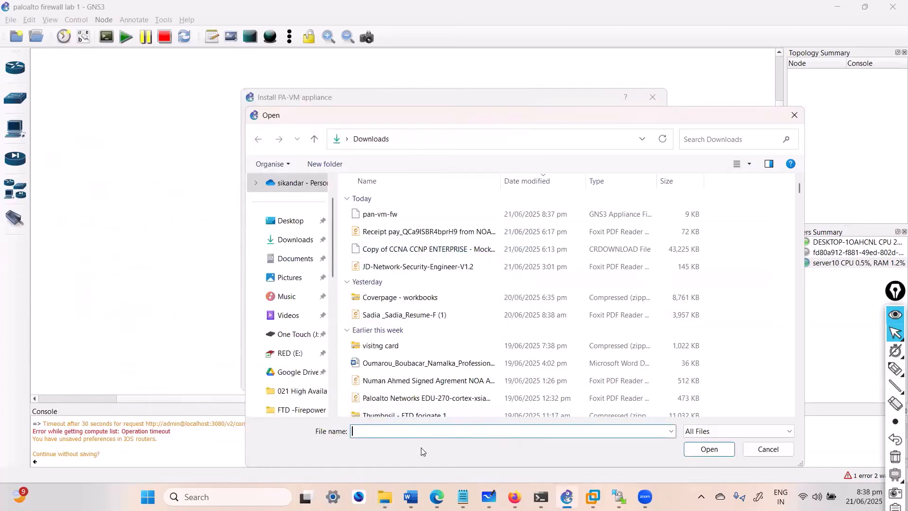
Step: Use the copied folder path to import virtioa.qcow2 as the disk image for version 9.0.1
click(409, 432)
key(ctrl+v)
key(Return)
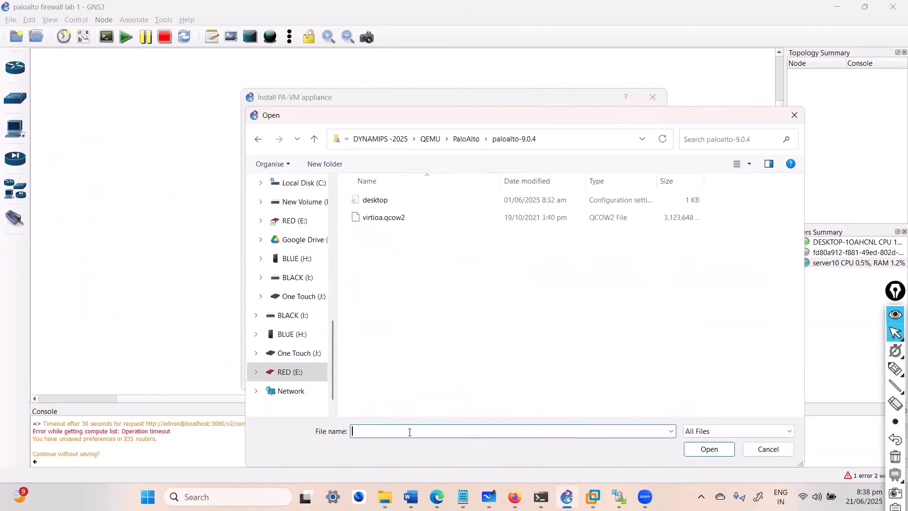
double_click(385, 222)
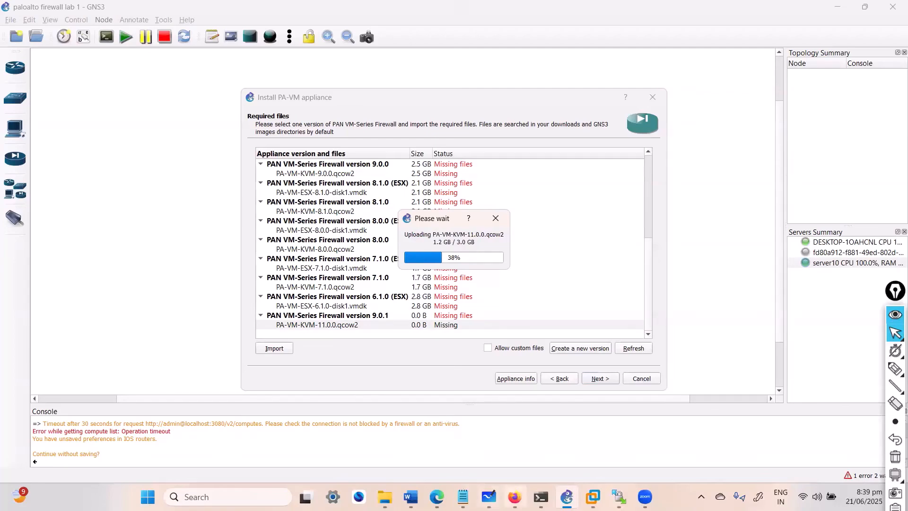
Step: Switch to Firefox and search Google for "download fortigategns3 apliacance file"
click(514, 497)
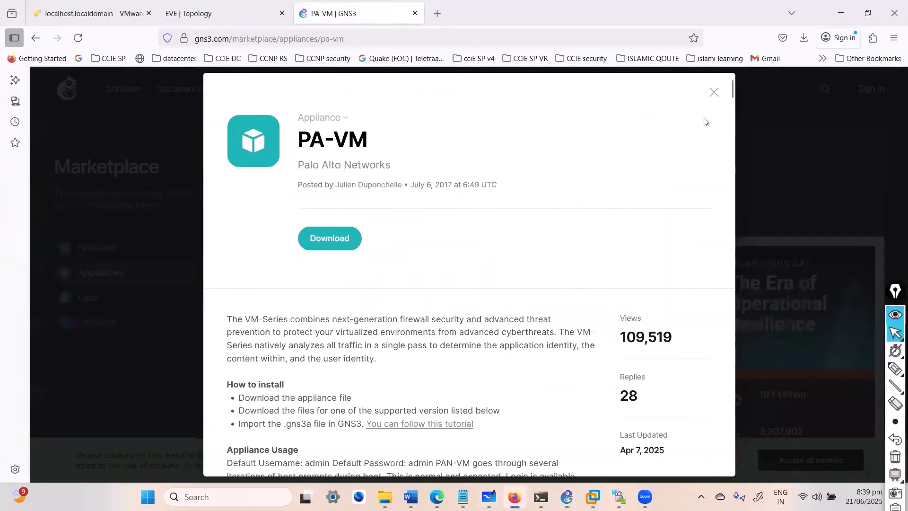
click(36, 39)
click(247, 100)
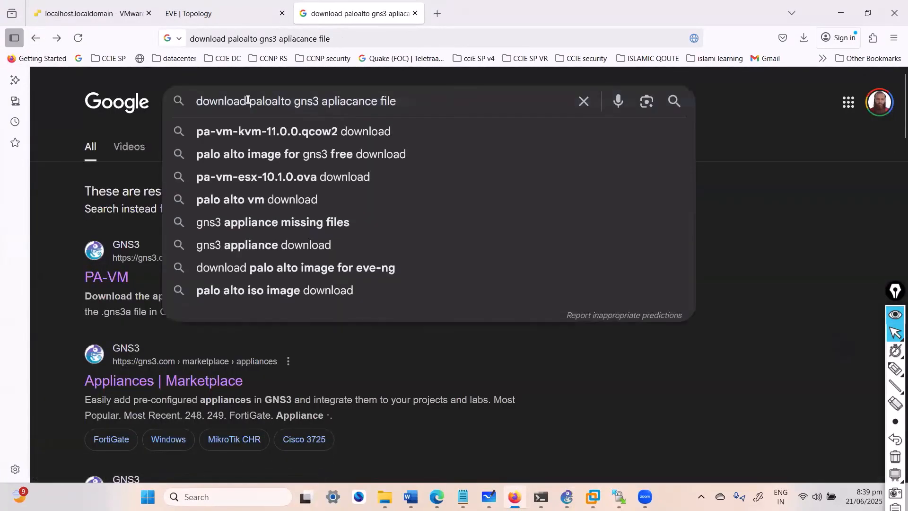
drag(247, 101, 292, 103)
key(BackSpace)
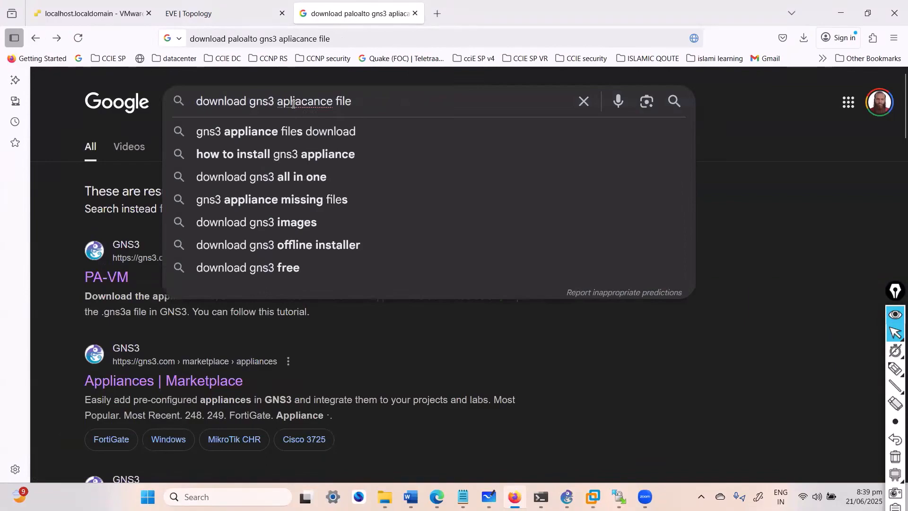
text(fortiate)
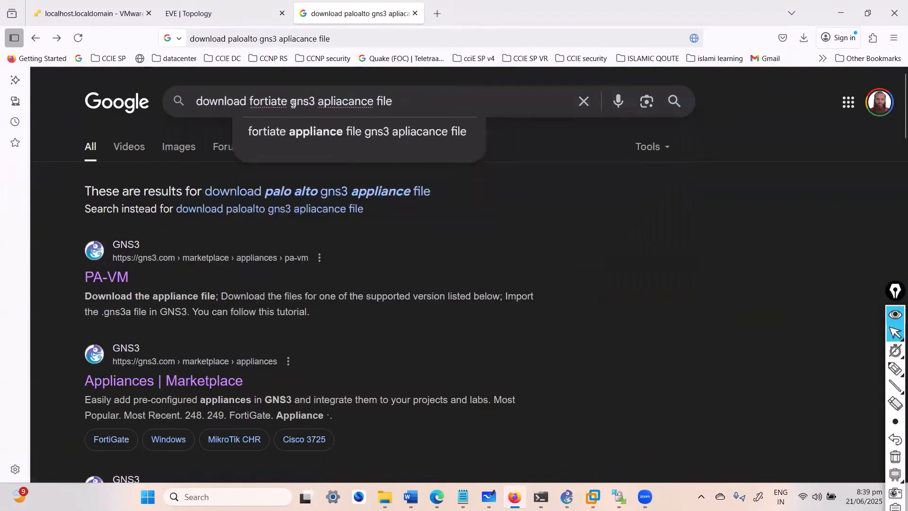
key(BackSpace)
key(BackSpace)
key(BackSpace)
key(BackSpace)
key(BackSpace)
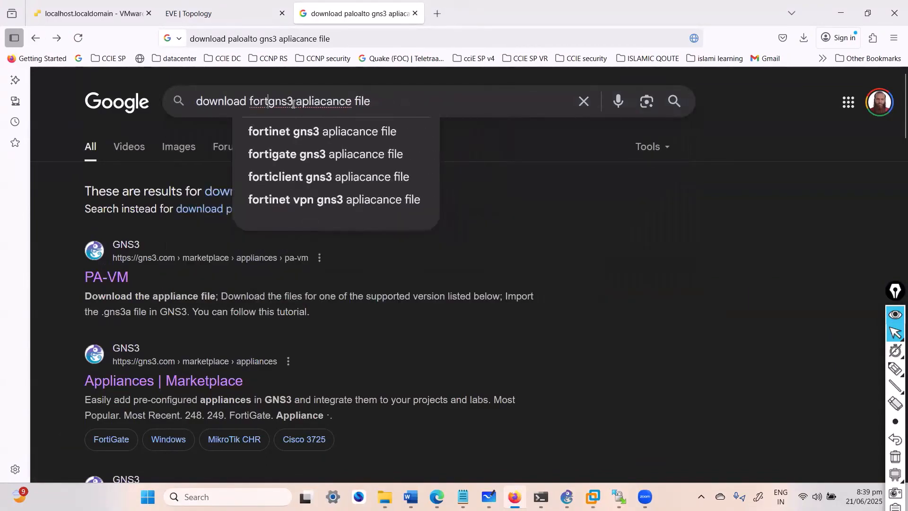
text(igate)
key(Return)
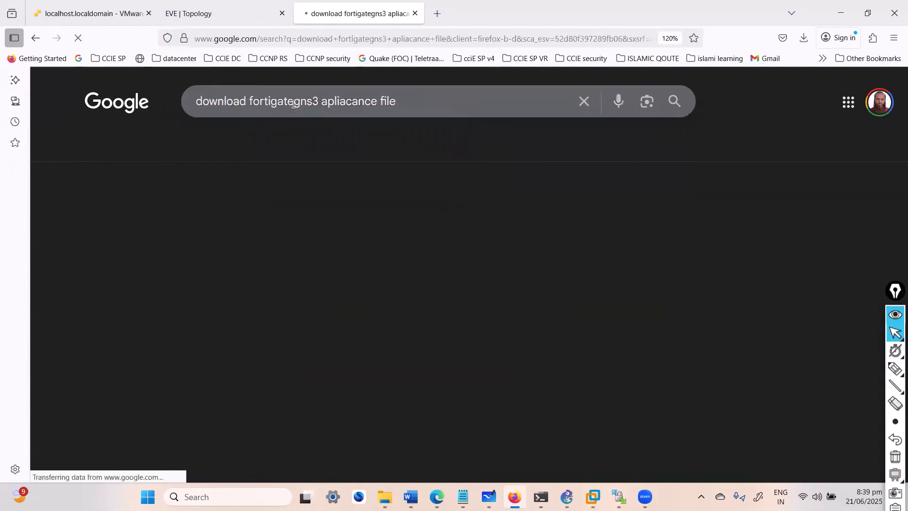
Step: View the FortiGate appliance page in the GNS3 marketplace, and switch back to GNS3 to check the image upload
scroll(196, 308, down, 5)
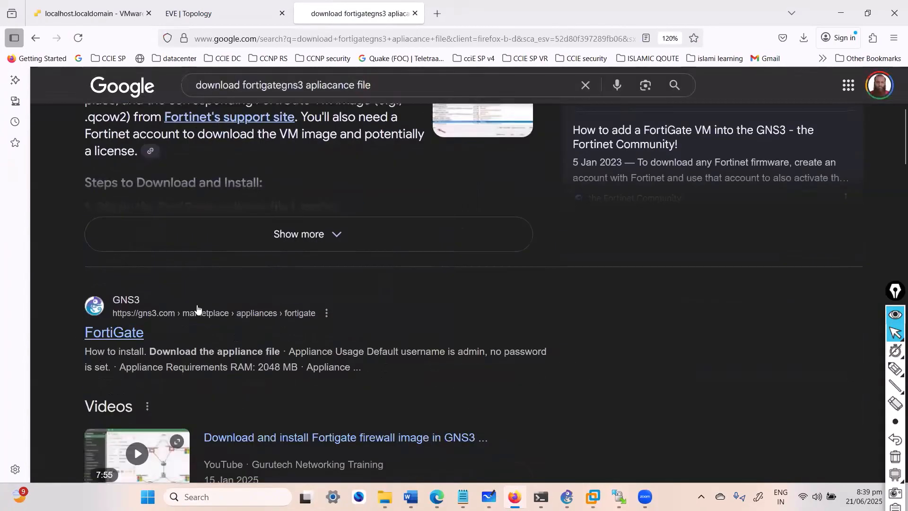
click(121, 335)
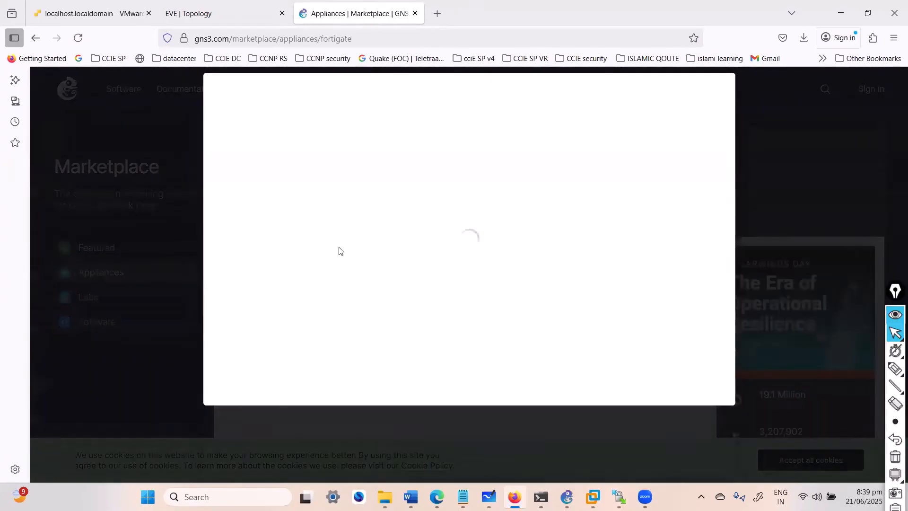
click(35, 38)
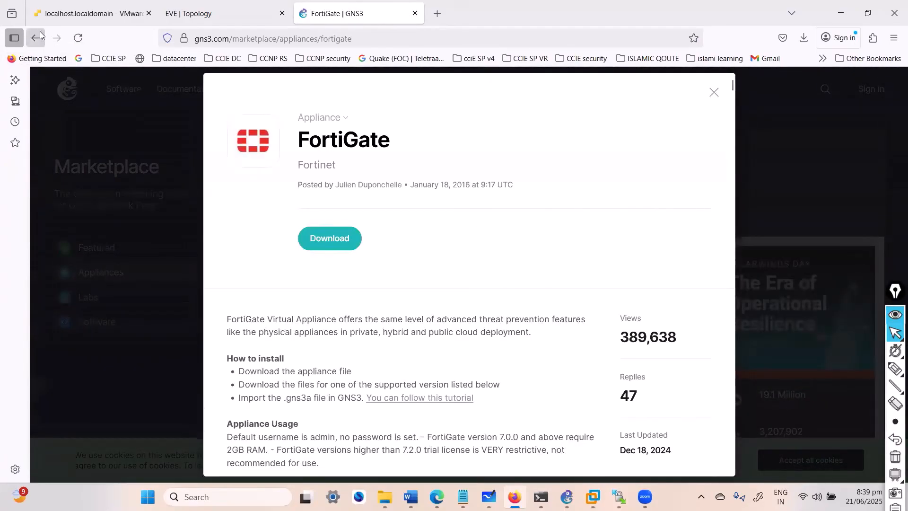
click(852, 12)
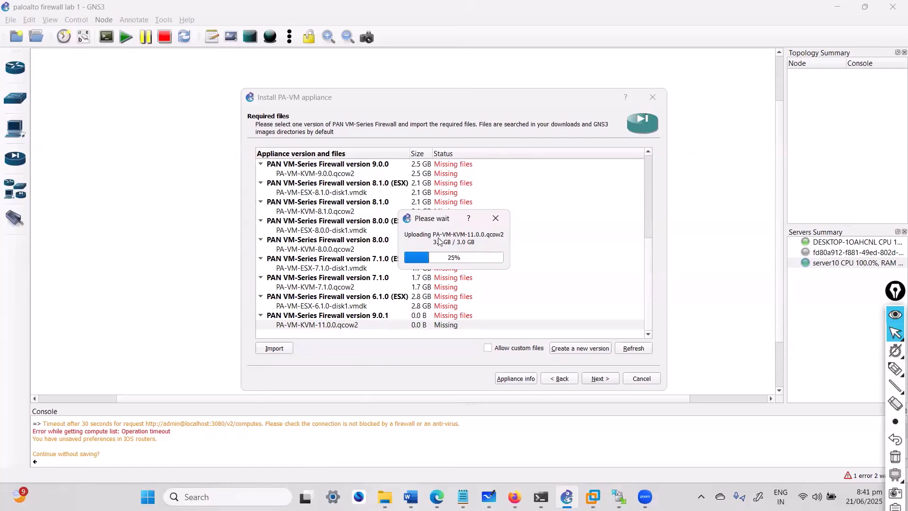
drag(436, 223, 446, 204)
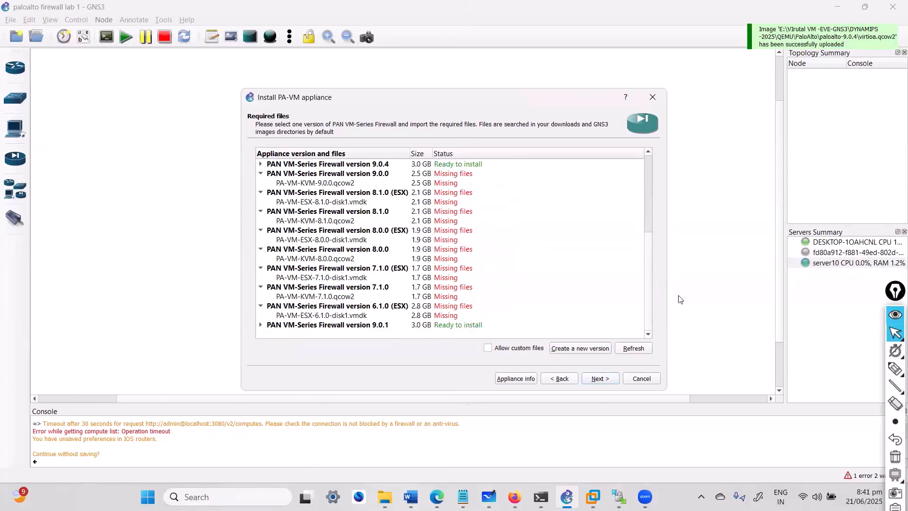
Step: Install PA-VM version 9.0.1 from the required files list and finish the appliance installation
click(260, 325)
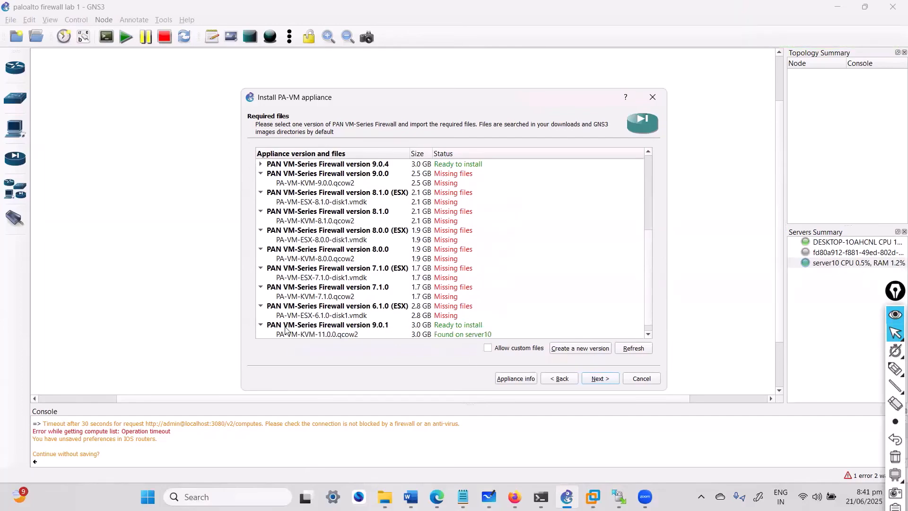
click(338, 317)
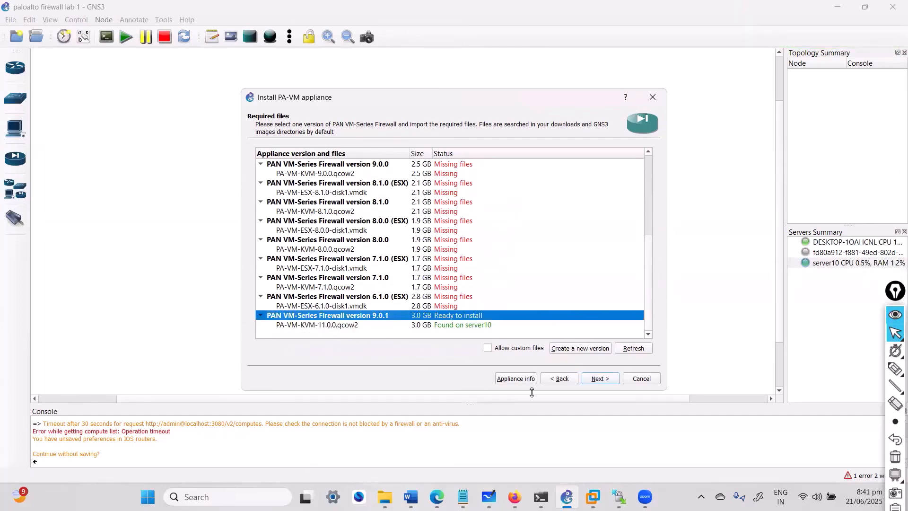
click(594, 381)
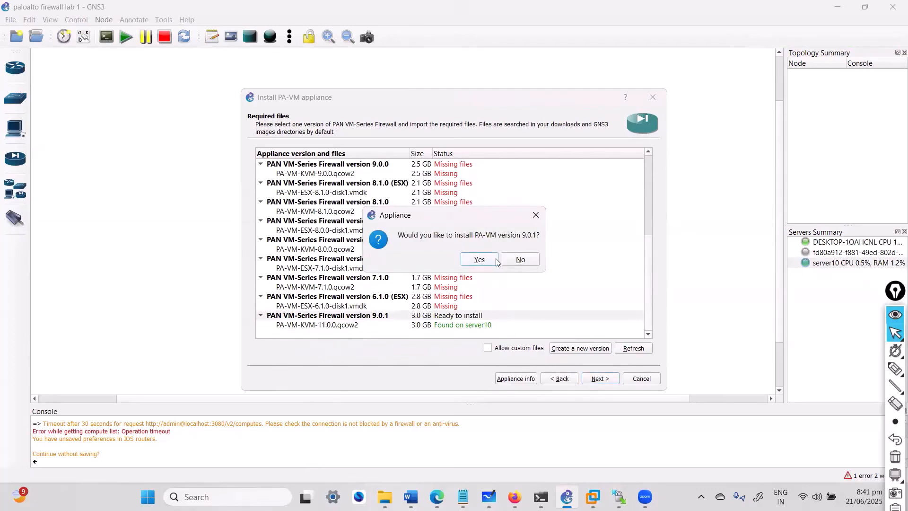
click(484, 261)
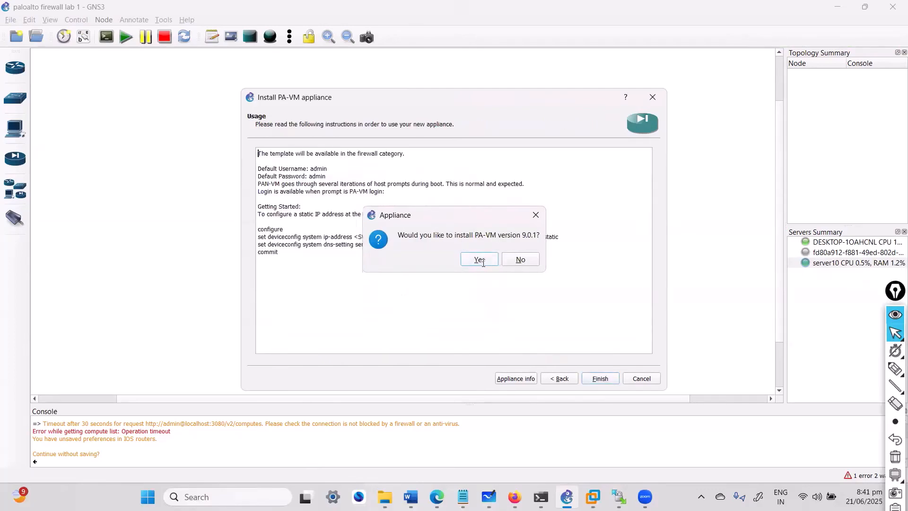
click(596, 378)
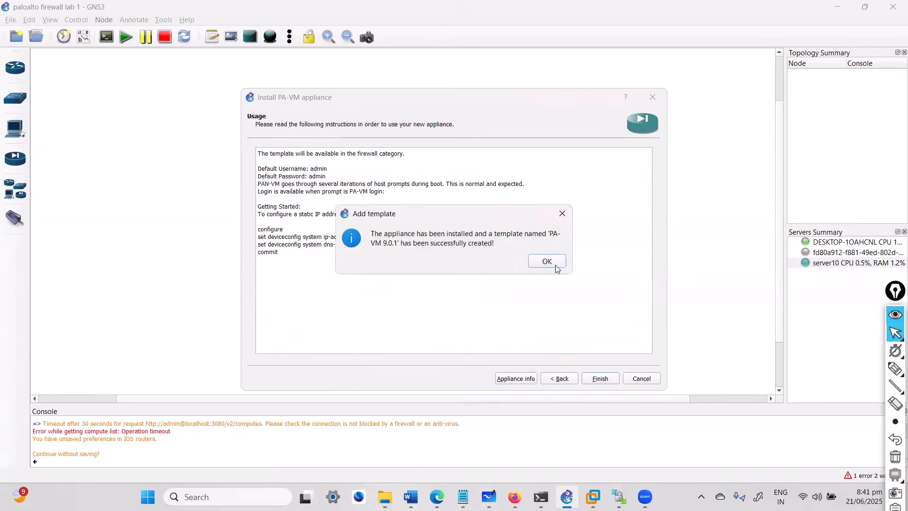
click(556, 268)
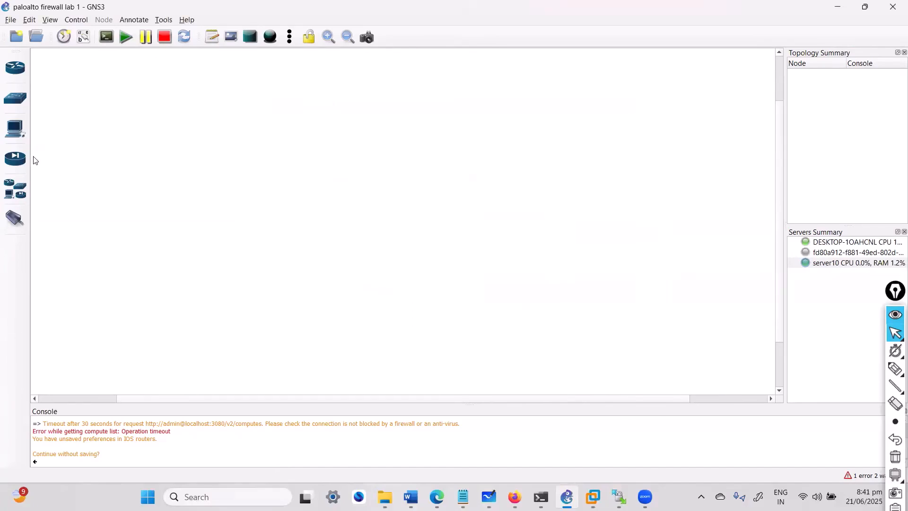
Step: Add a PA-VM 9.0.1 security device to the upper middle of the empty workspace and start it
click(10, 163)
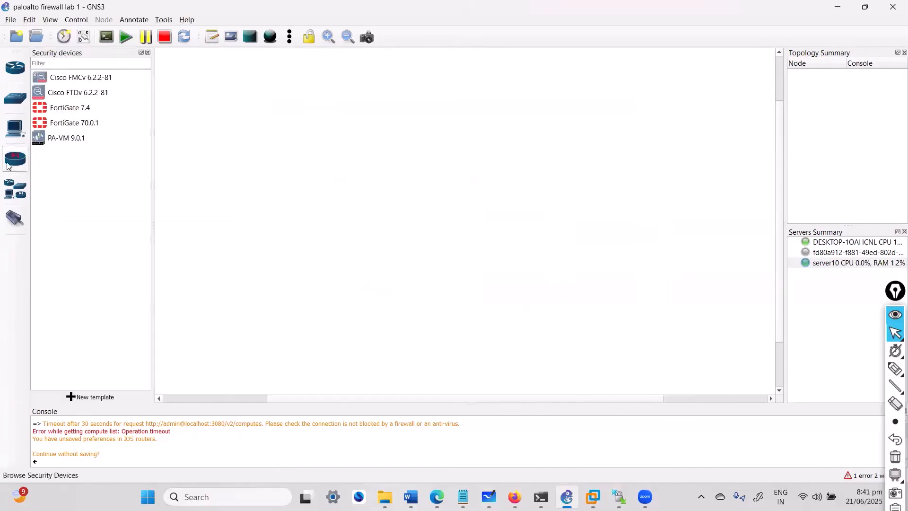
click(84, 139)
drag(81, 138, 373, 170)
right_click(374, 169)
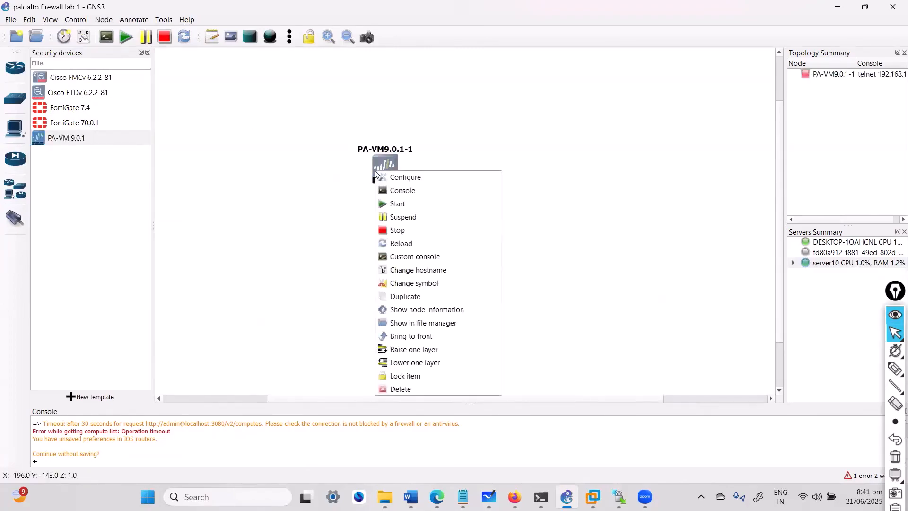
click(408, 204)
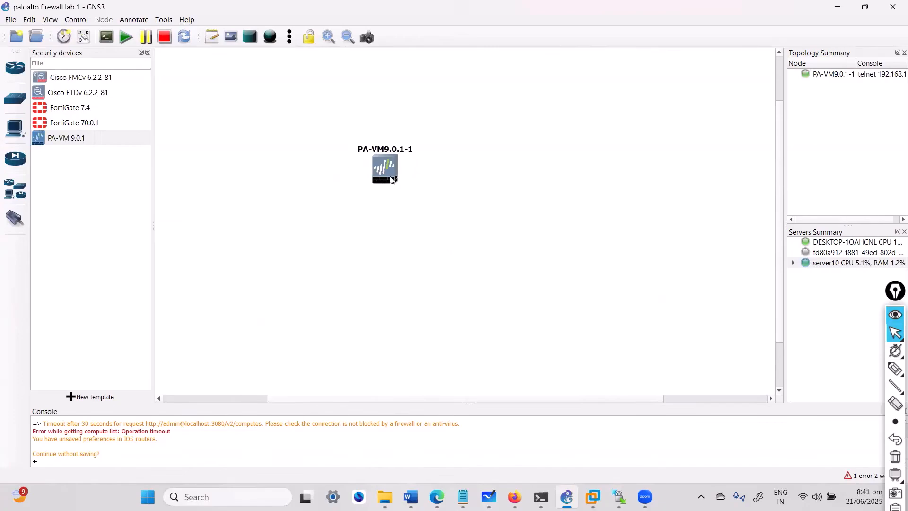
Step: Open the PA-VM node's console in SecureCRT and move its window beside the node to watch the boot output
right_click(386, 172)
click(409, 191)
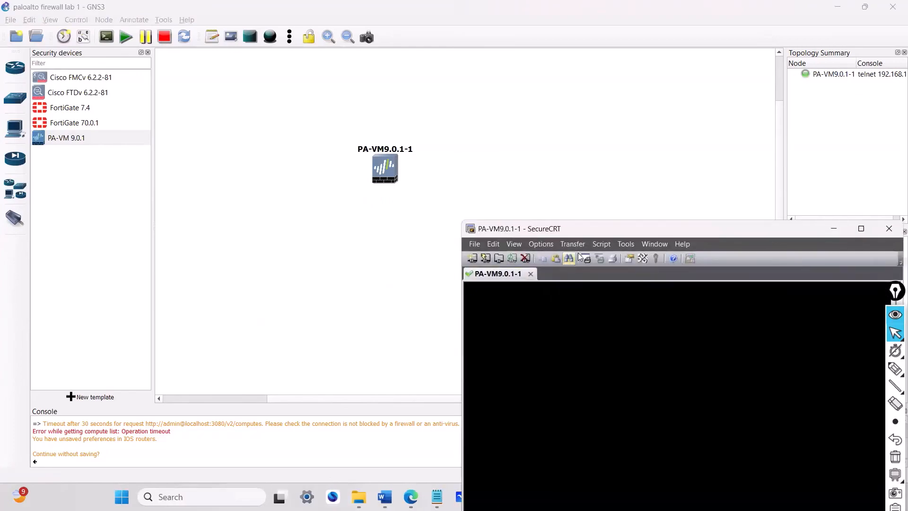
drag(593, 231, 540, 91)
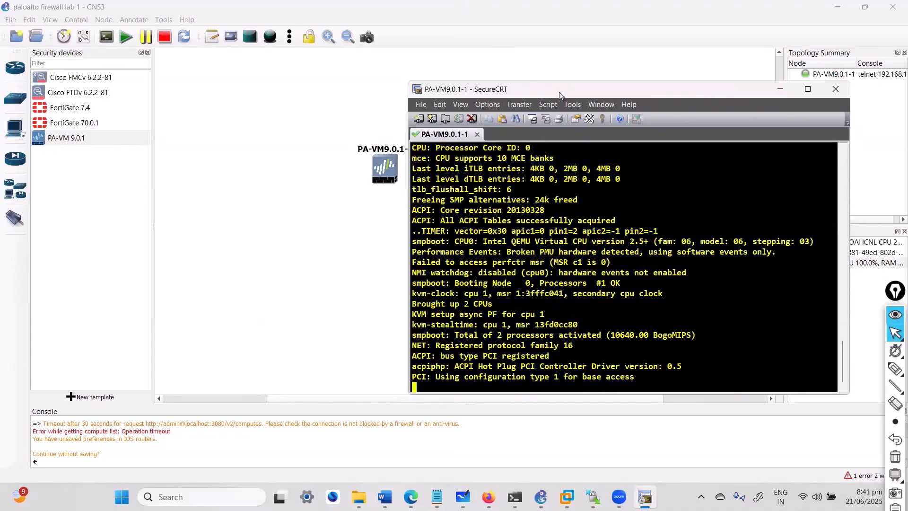
drag(559, 91, 589, 103)
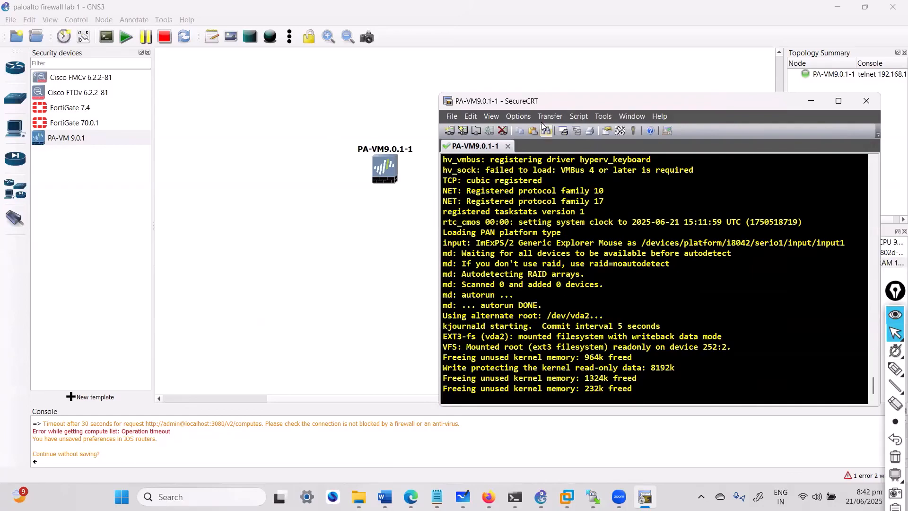
drag(544, 103, 532, 103)
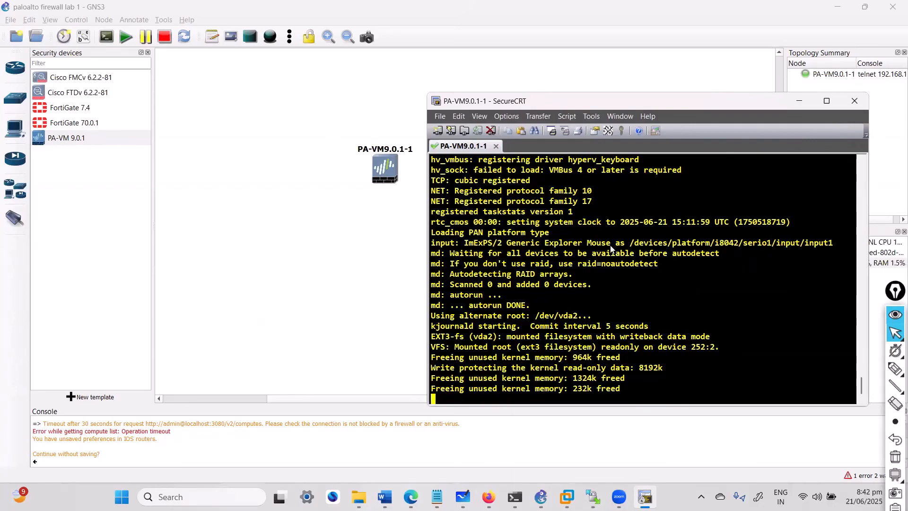
drag(568, 101, 579, 99)
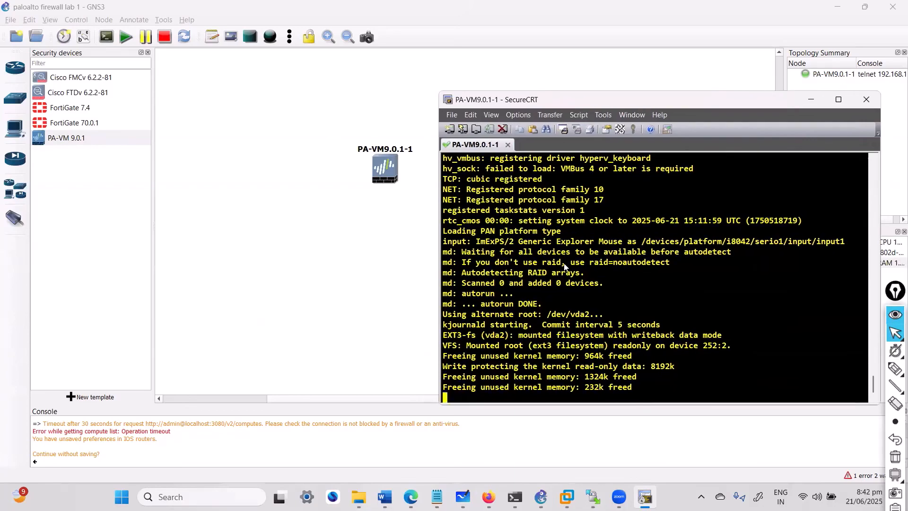